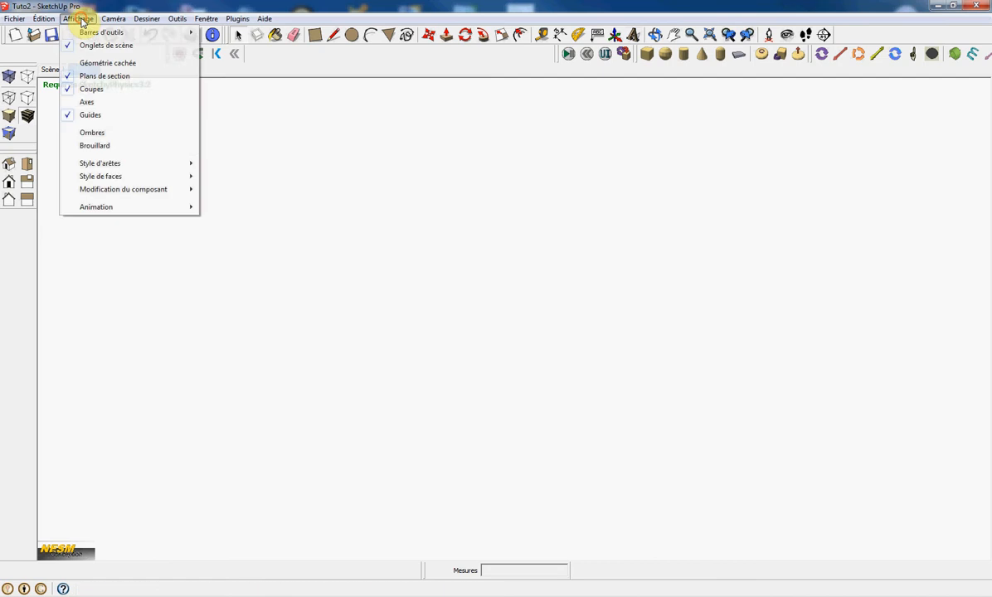
Display the axes and float the Sketchy Solids and Sketchy Physics toolbars over the drawing area.
click(87, 102)
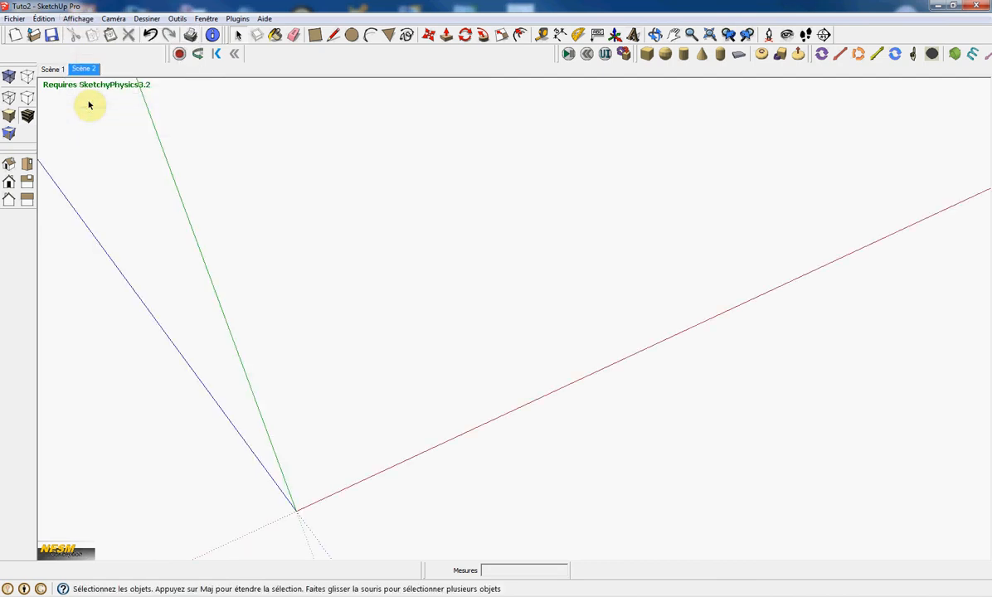
mouse_move(639, 58)
mouse_down()
mouse_move(631, 75)
mouse_move(383, 124)
mouse_move(251, 111)
mouse_move(270, 119)
mouse_up()
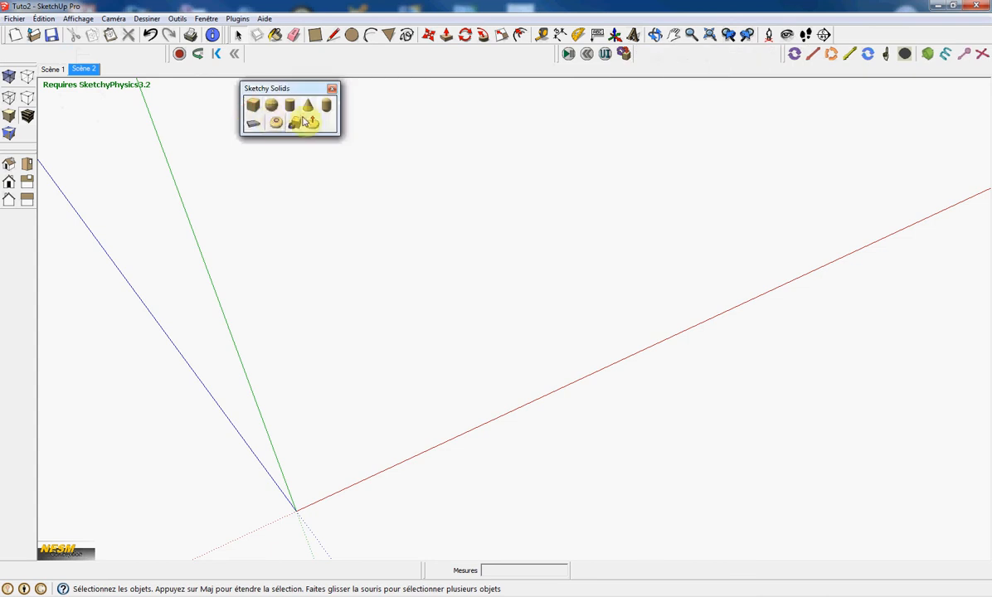
click(252, 125)
mouse_move(555, 58)
mouse_down()
mouse_move(553, 95)
mouse_move(534, 125)
mouse_up()
middle_drag(424, 367, 181, 266)
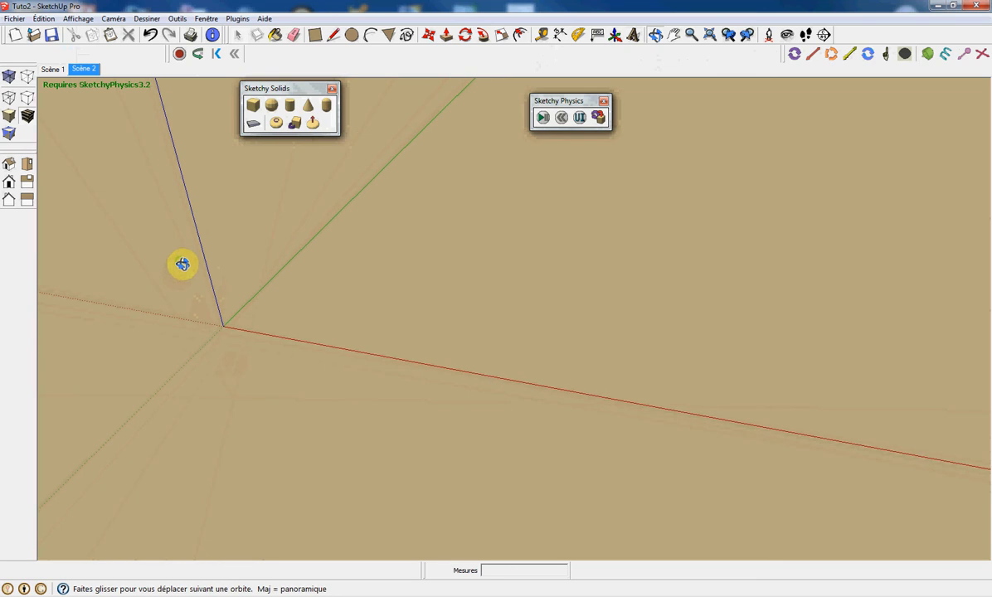
Create a Sketchy Solids box at the origin by picking its width and height.
click(253, 123)
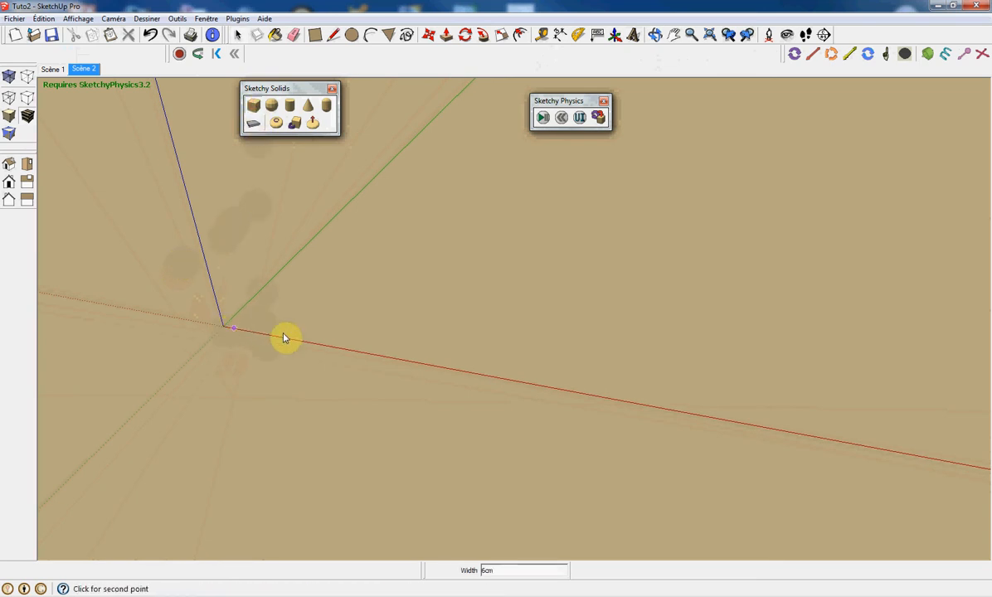
click(336, 350)
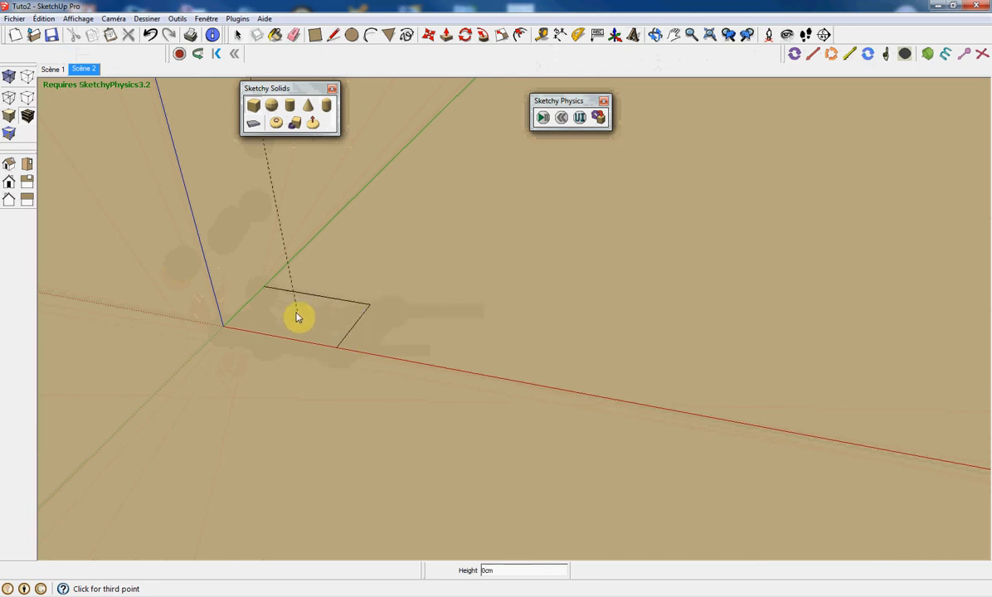
click(287, 267)
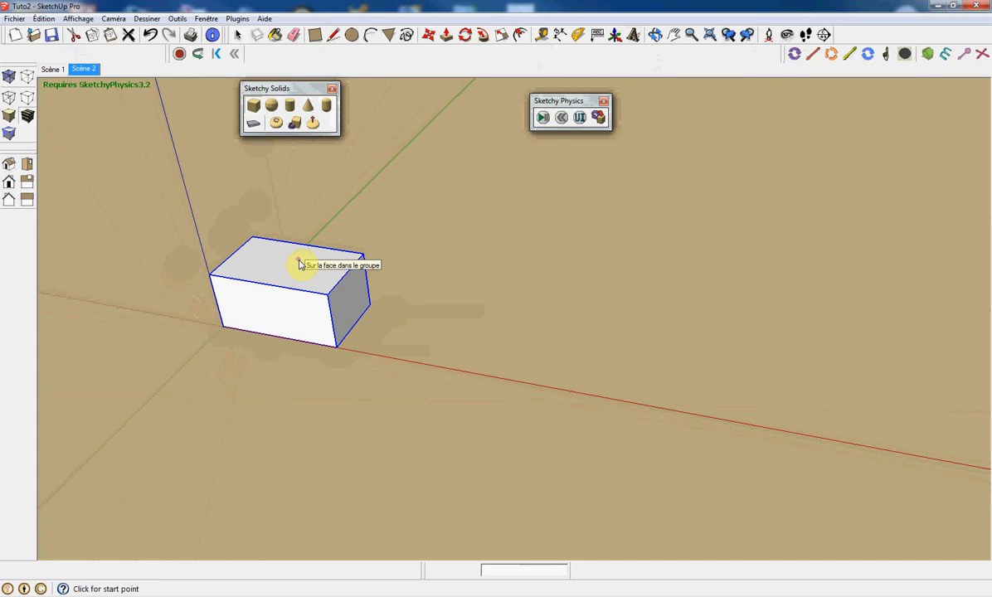
Move the box up along the blue axis by about 75 cm.
key(m)
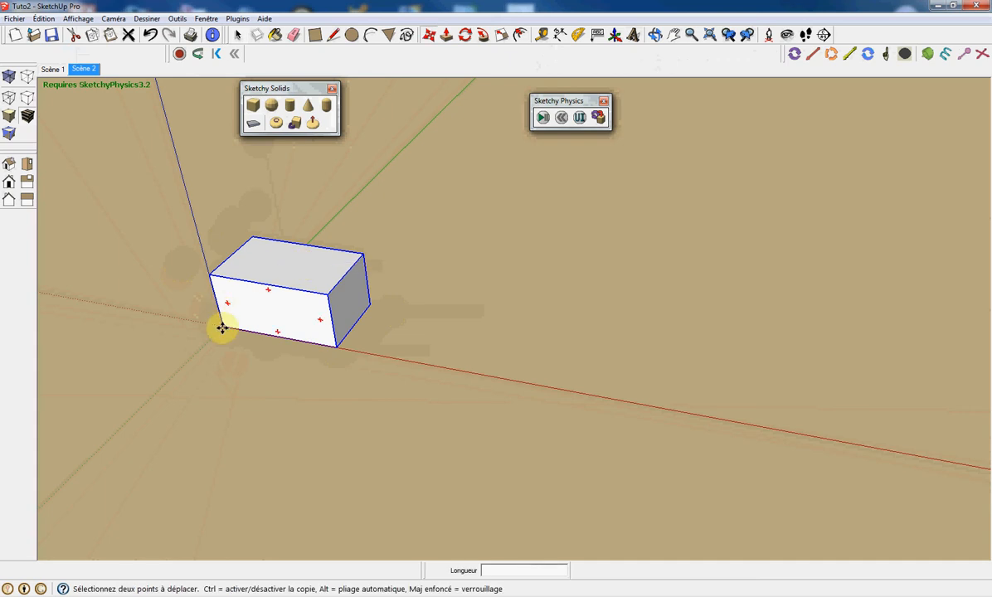
click(222, 329)
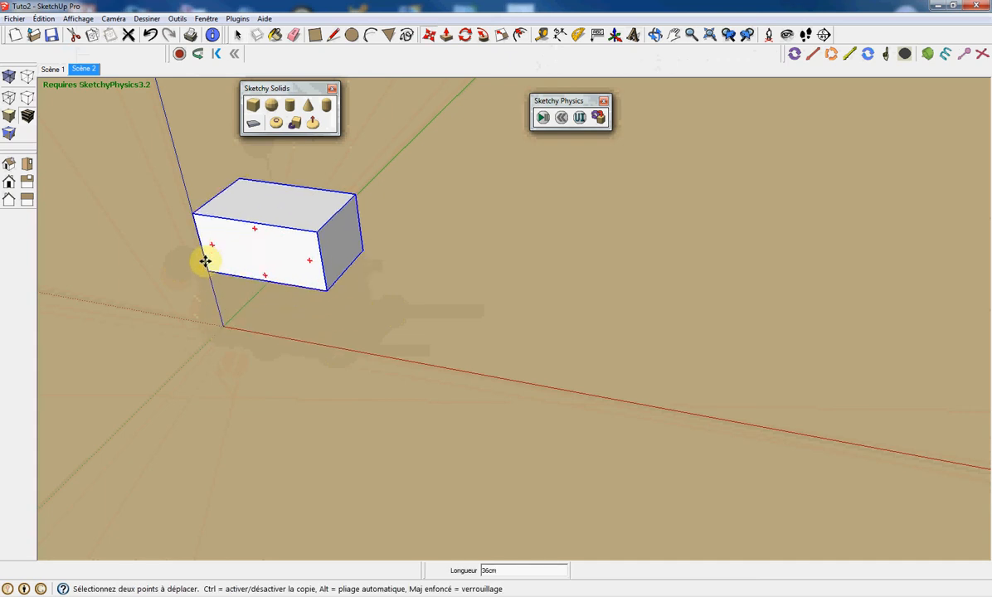
click(183, 192)
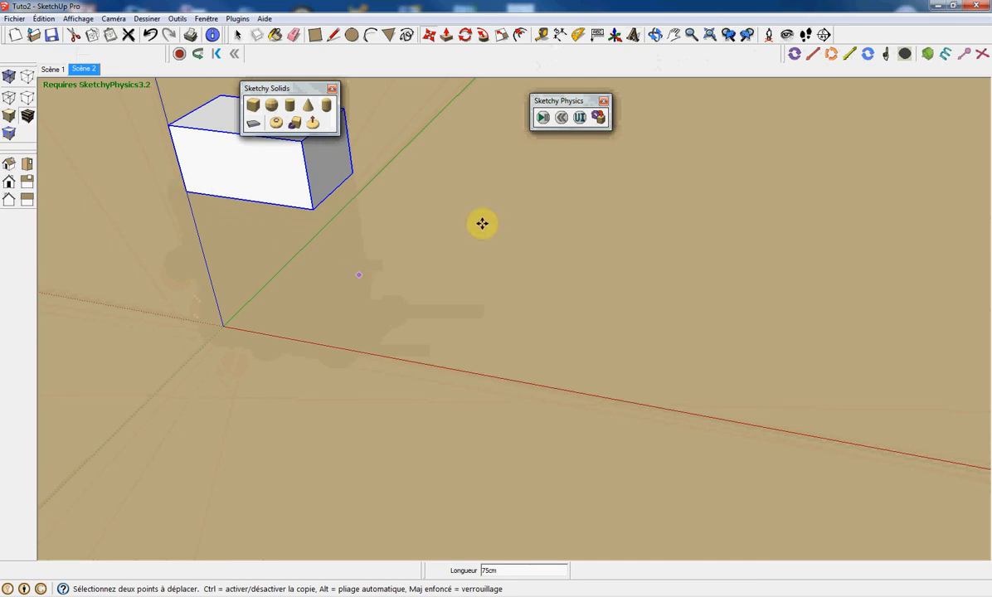
Run the physics simulation to drop the box, then reset it.
click(542, 118)
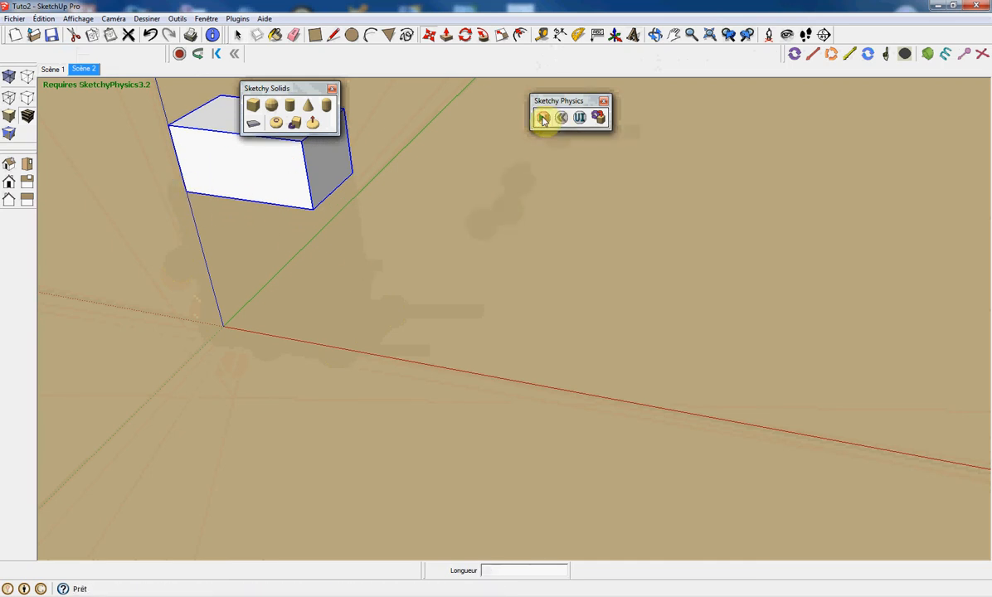
middle_drag(252, 339, 425, 165)
middle_drag(400, 200, 219, 274)
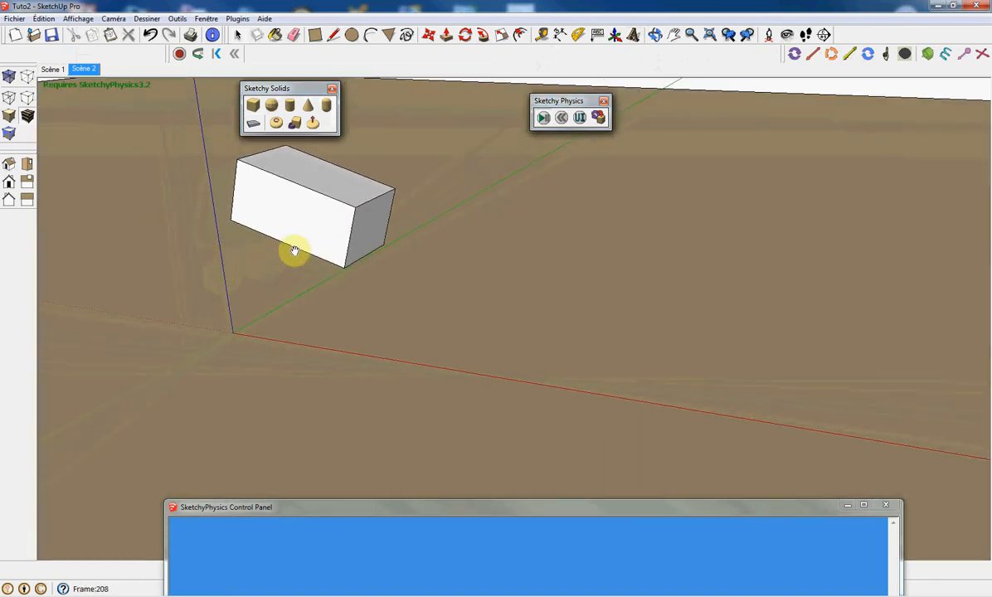
click(562, 118)
Delete the box.
click(288, 190)
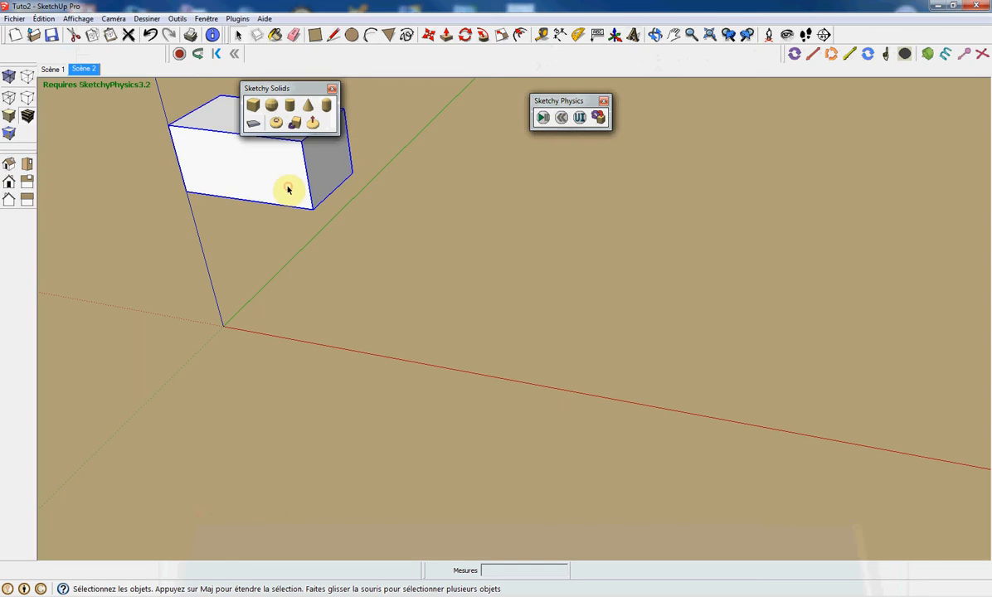
key(Delete)
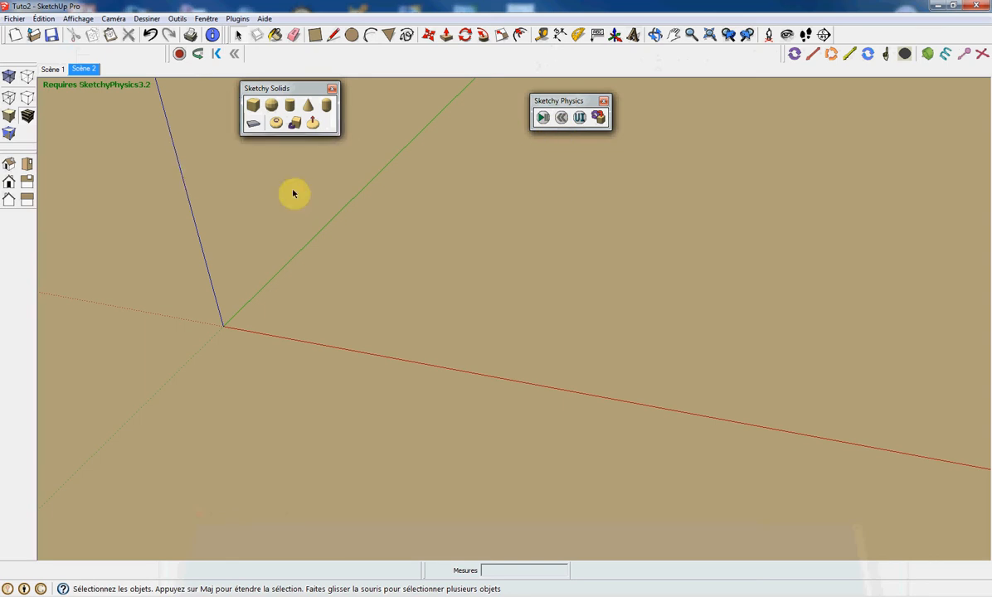
Create a Sketchy Solids sphere centred at the origin.
click(271, 105)
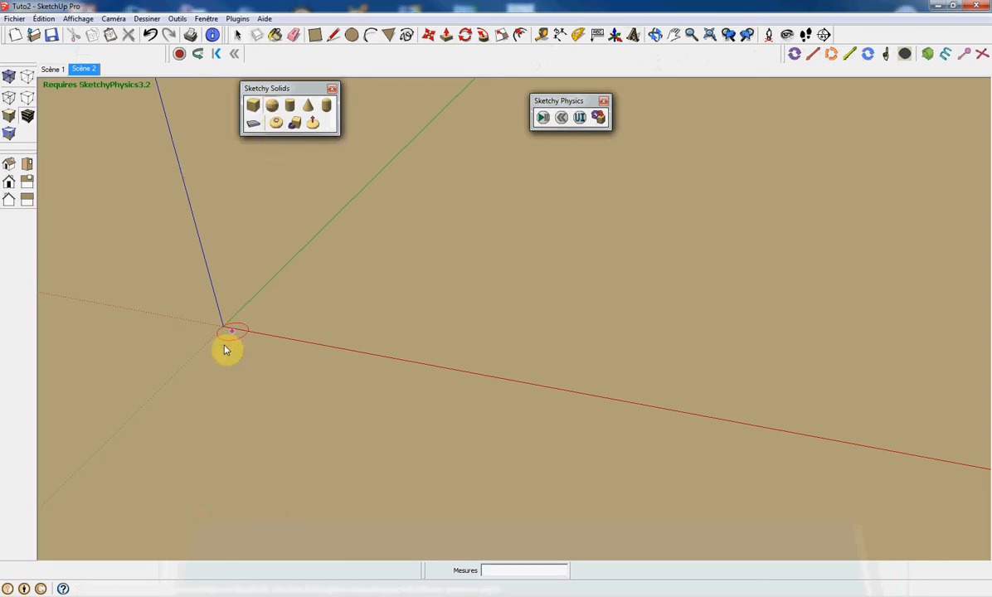
click(221, 331)
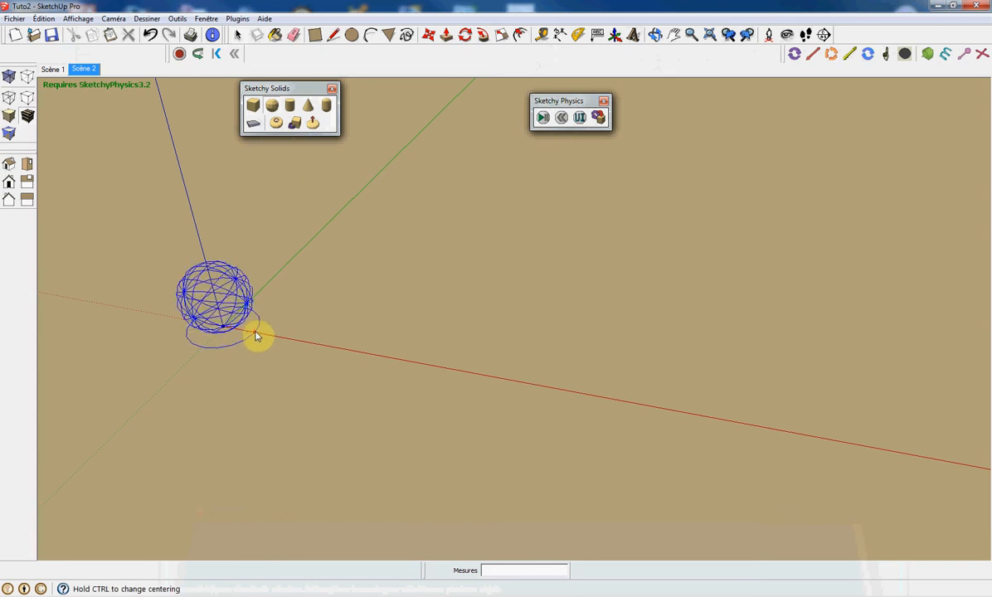
click(255, 334)
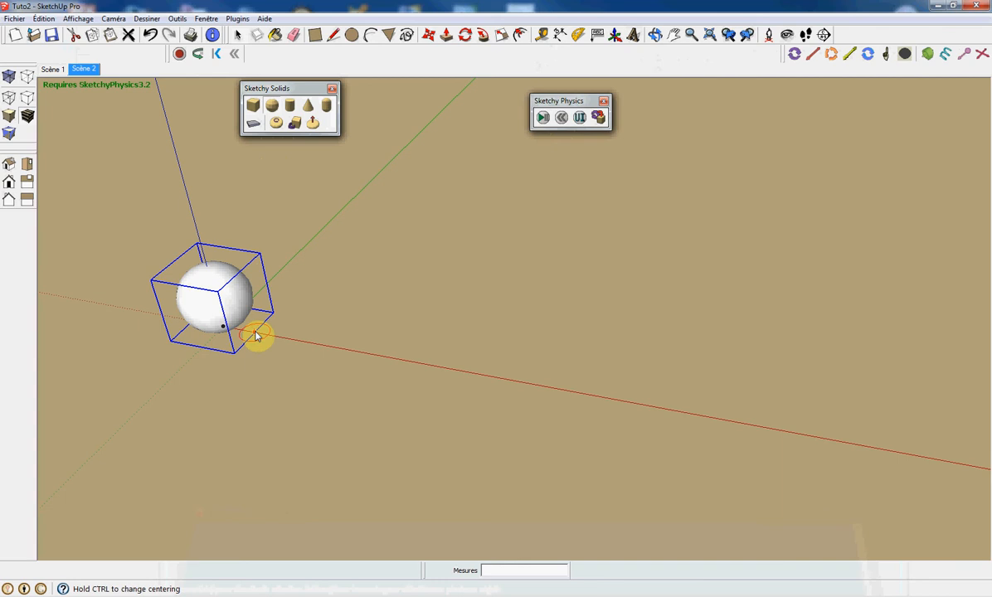
Move the sphere up along the blue axis by about 78 cm.
key(m)
click(212, 298)
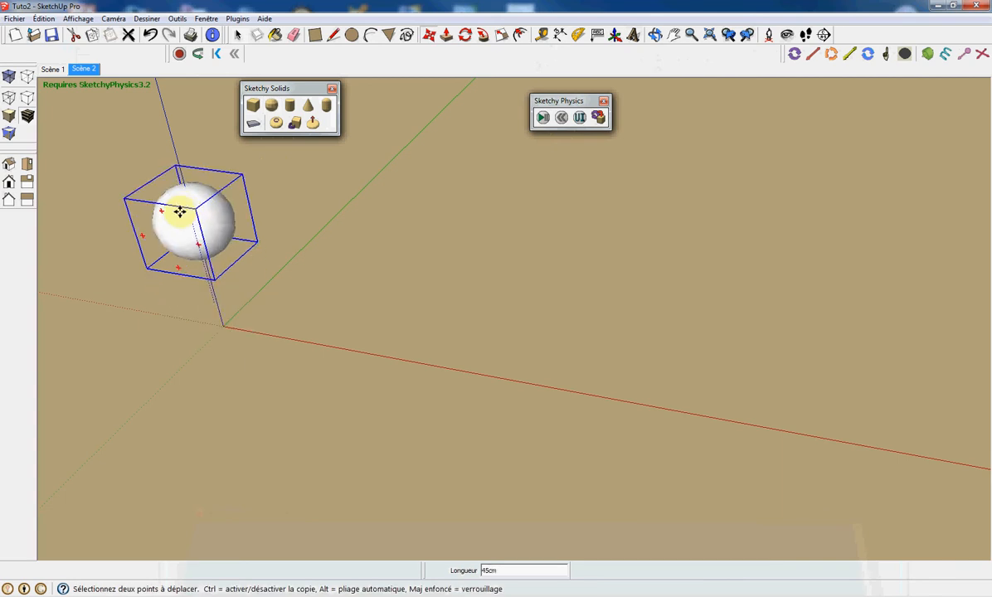
click(177, 150)
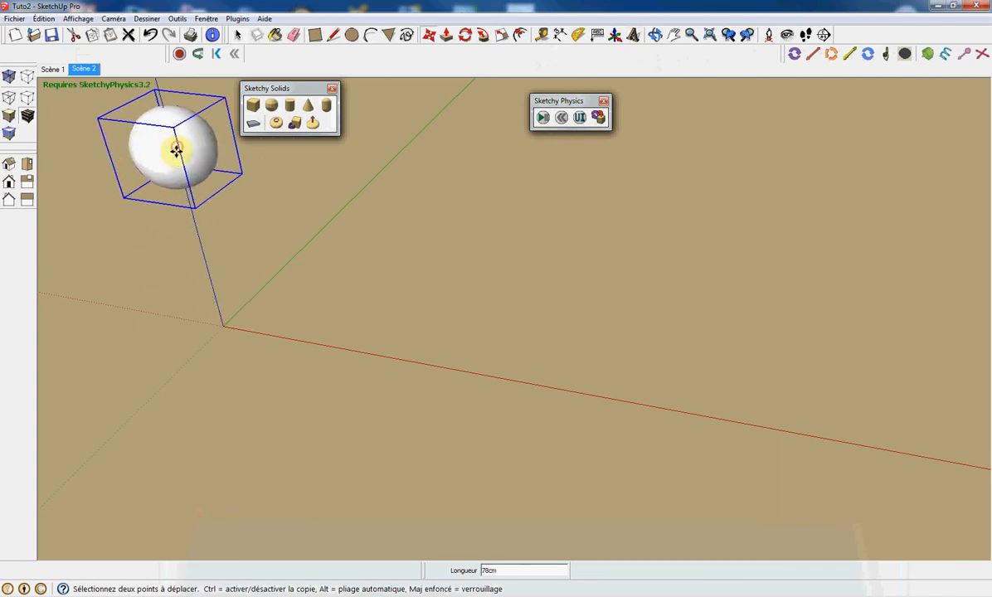
Run the simulation to drop the sphere, then reset it.
click(542, 118)
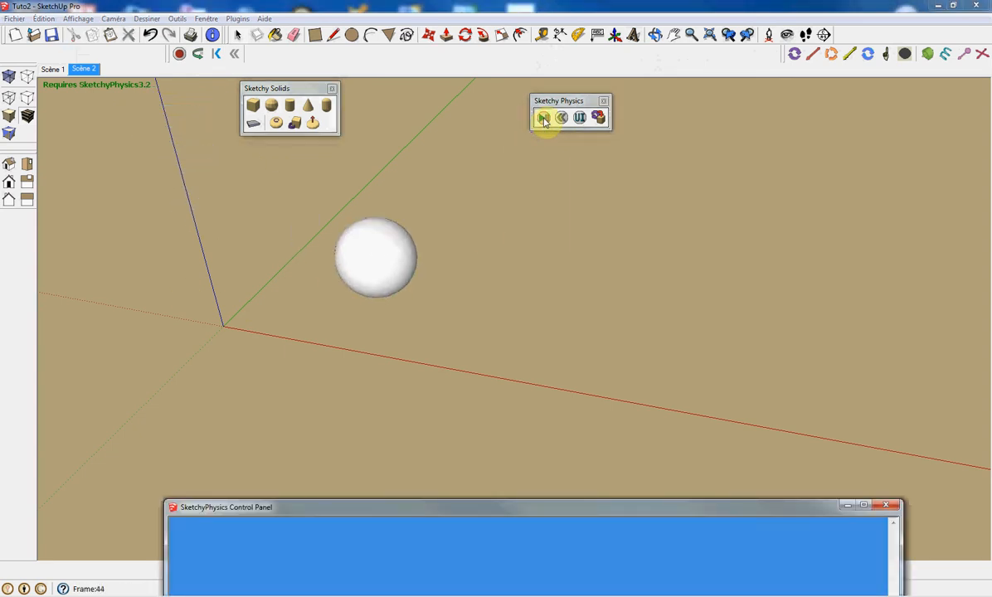
click(561, 117)
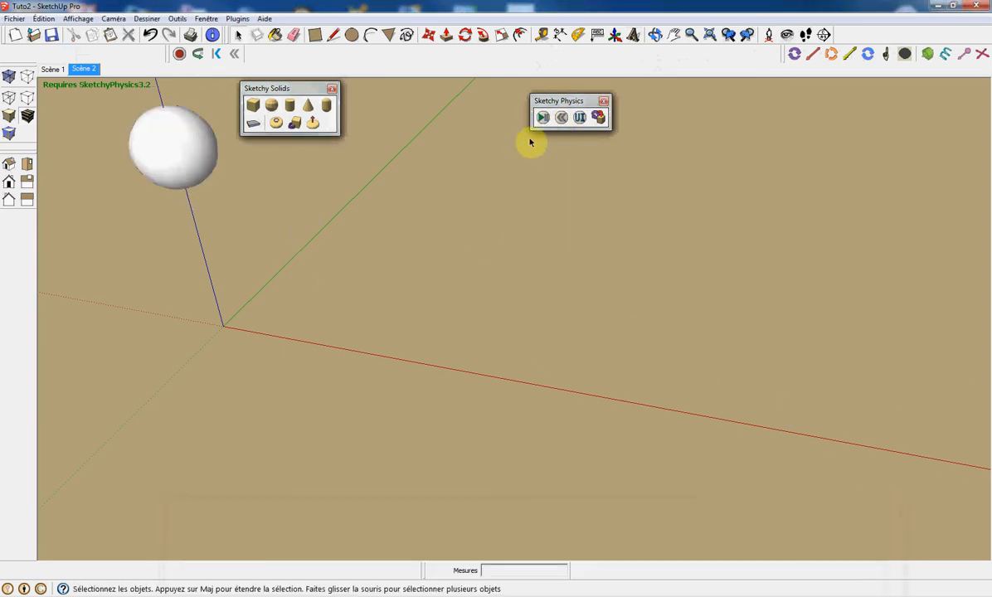
Replay the sphere drop simulation from a low viewpoint and reset it.
key(o)
mouse_move(382, 272)
mouse_down()
mouse_move(422, 184)
mouse_move(449, 157)
mouse_up()
key(space)
click(542, 117)
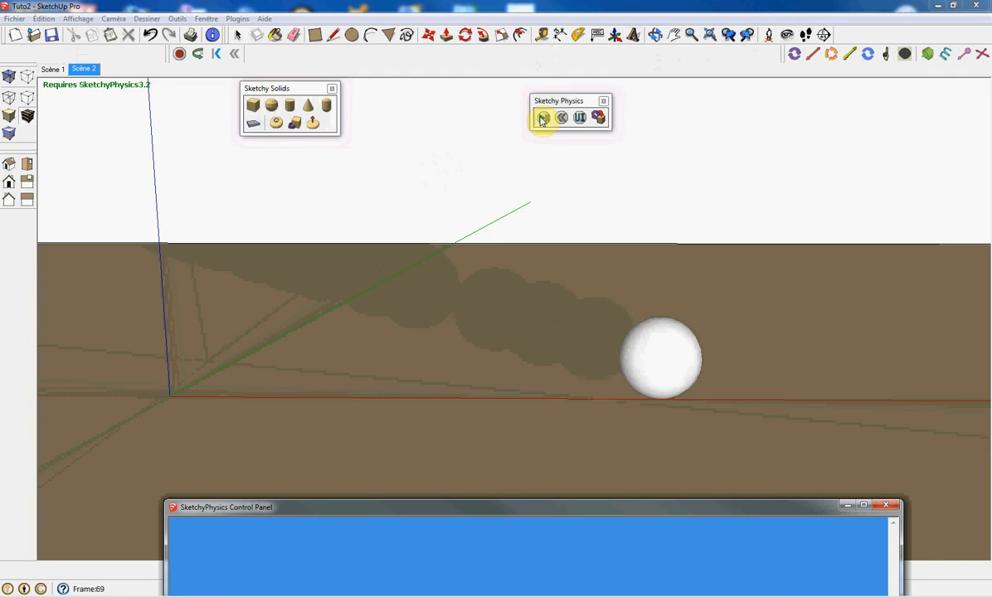
click(561, 117)
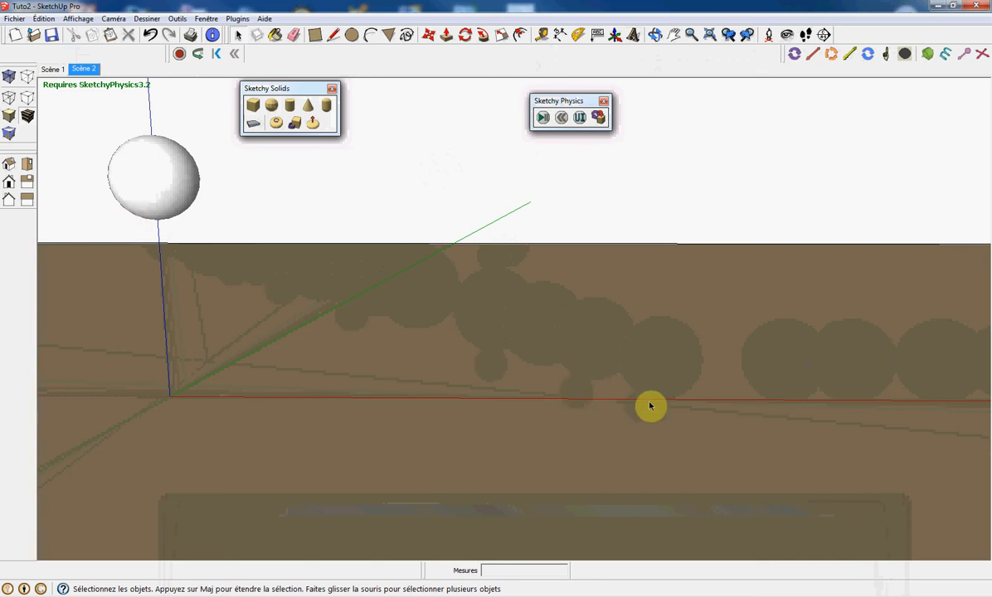
Add a wedge-shaped ramp beneath the raised sphere.
middle_drag(532, 345, 375, 389)
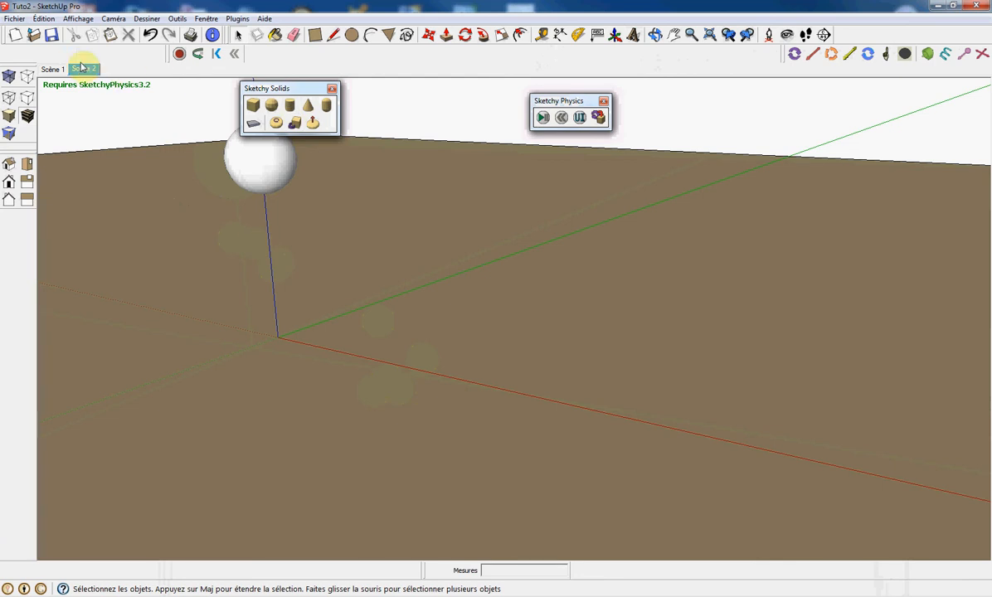
click(46, 18)
mouse_move(80, 191)
click(277, 203)
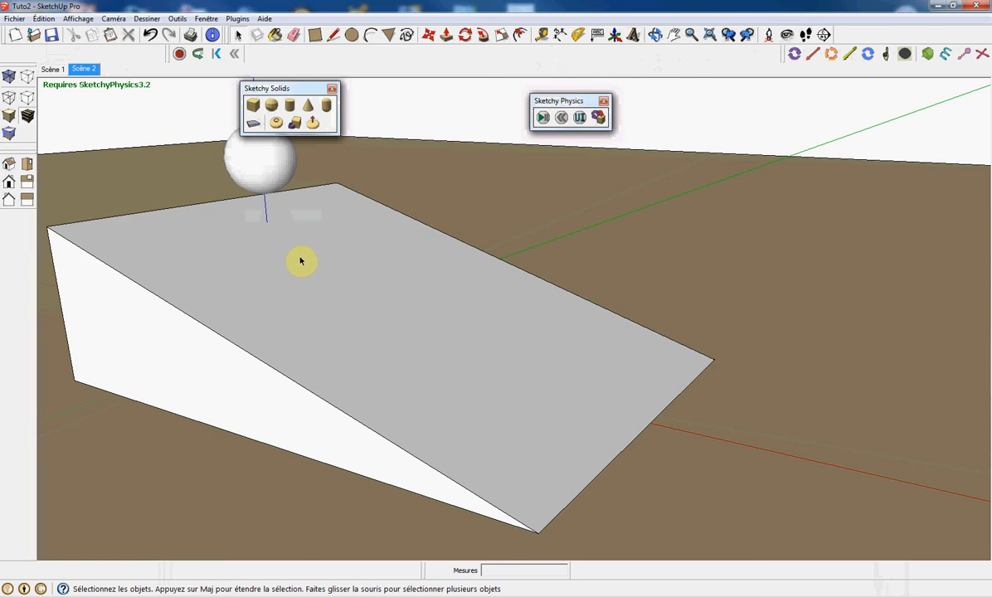
Run the simulation so the sphere rolls down the ramp, then reset it.
click(542, 119)
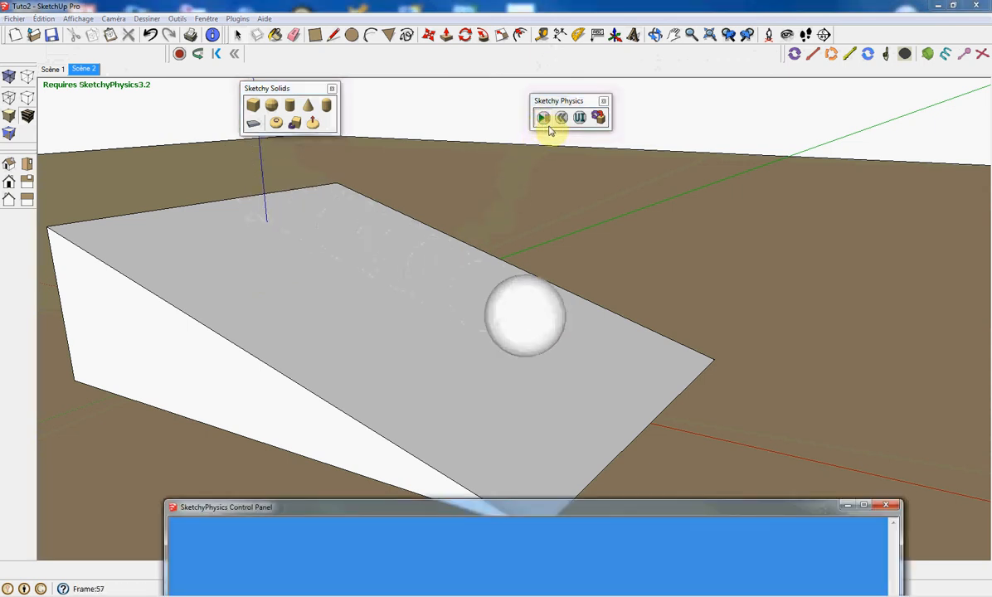
click(561, 118)
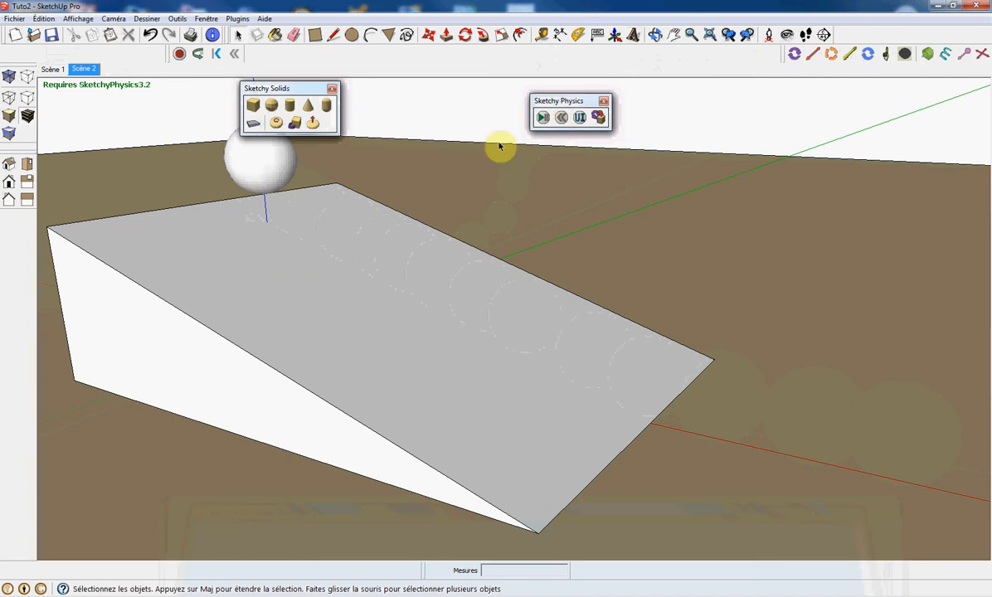
Delete the sphere above the ramp.
scroll(439, 169, down, 3)
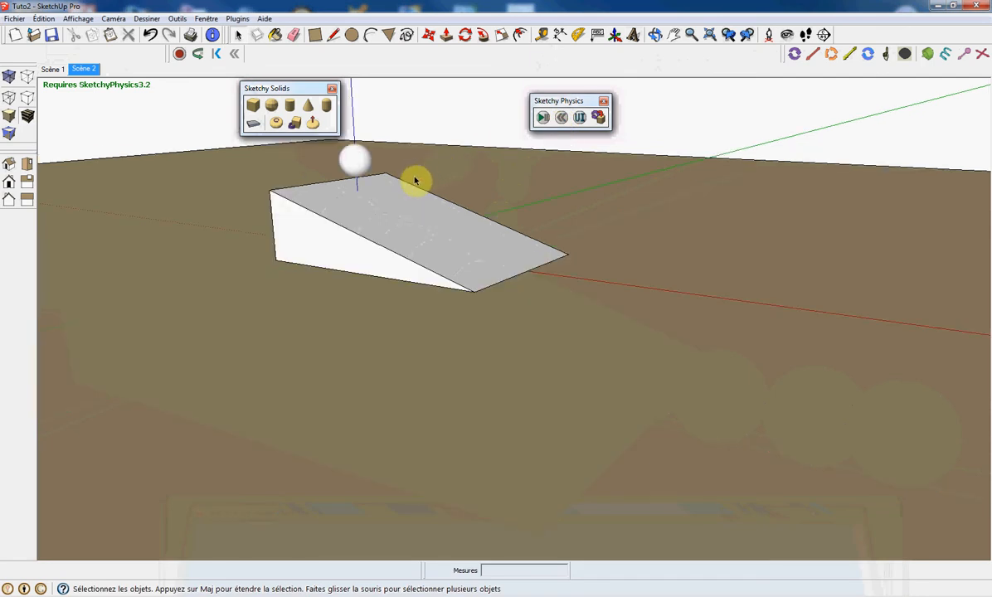
click(359, 163)
key(Delete)
Create a Sketchy Solids cylinder beside the ramp.
click(291, 105)
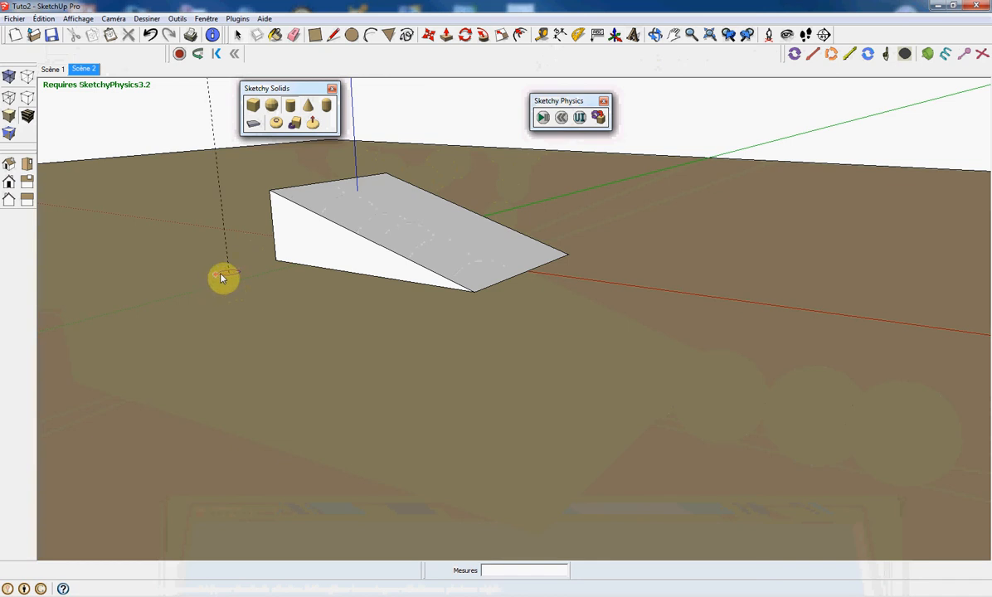
click(222, 204)
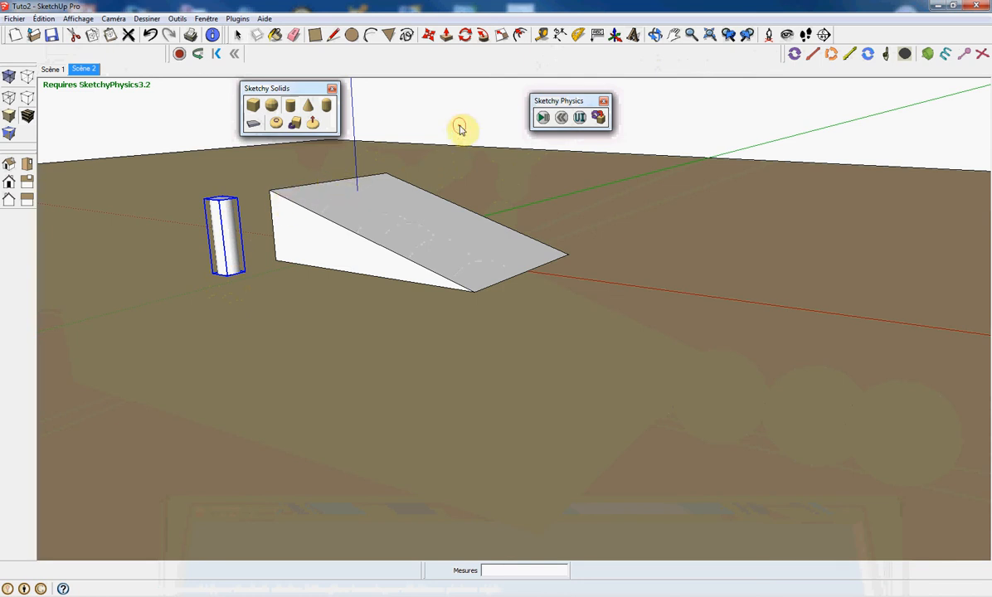
Rotate the cylinder by -90° so it lies on its side.
click(465, 35)
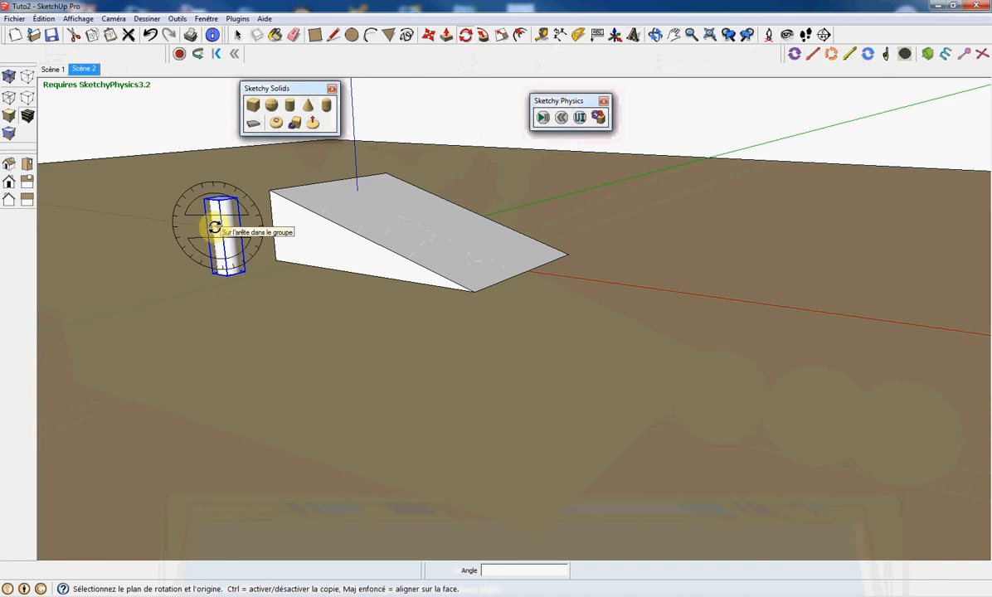
key(m)
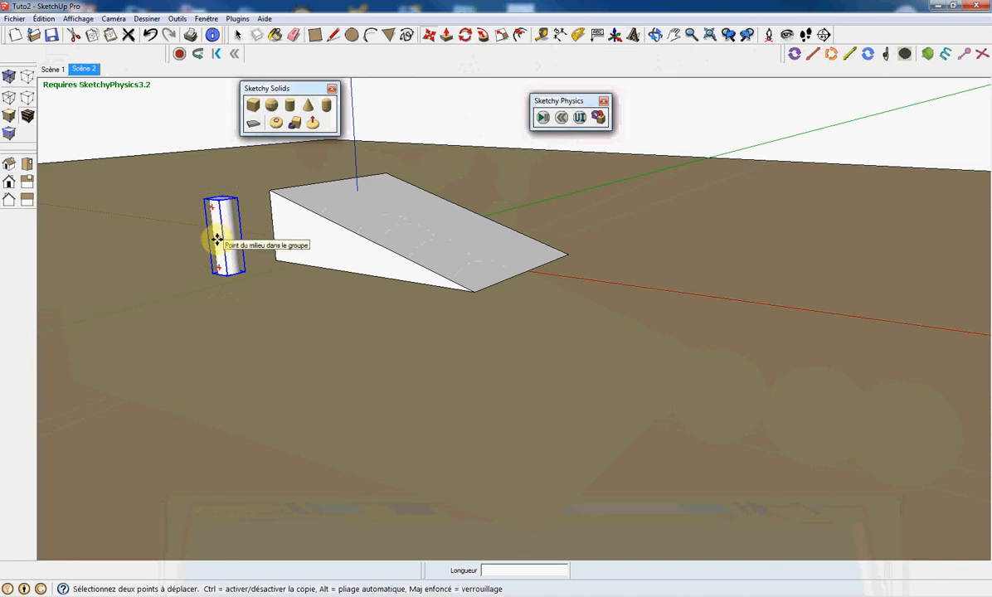
scroll(214, 253, up, 5)
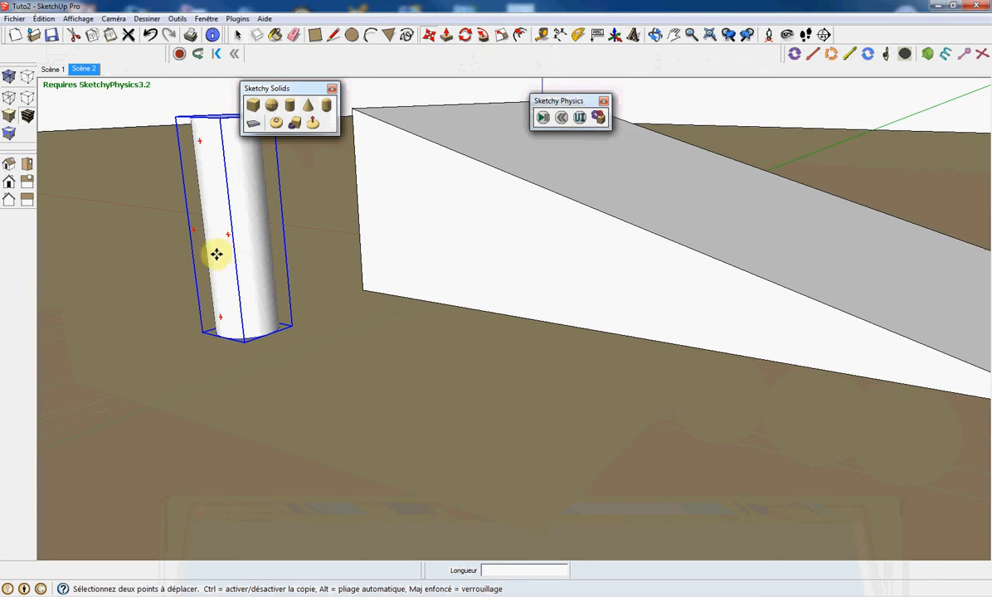
key(q)
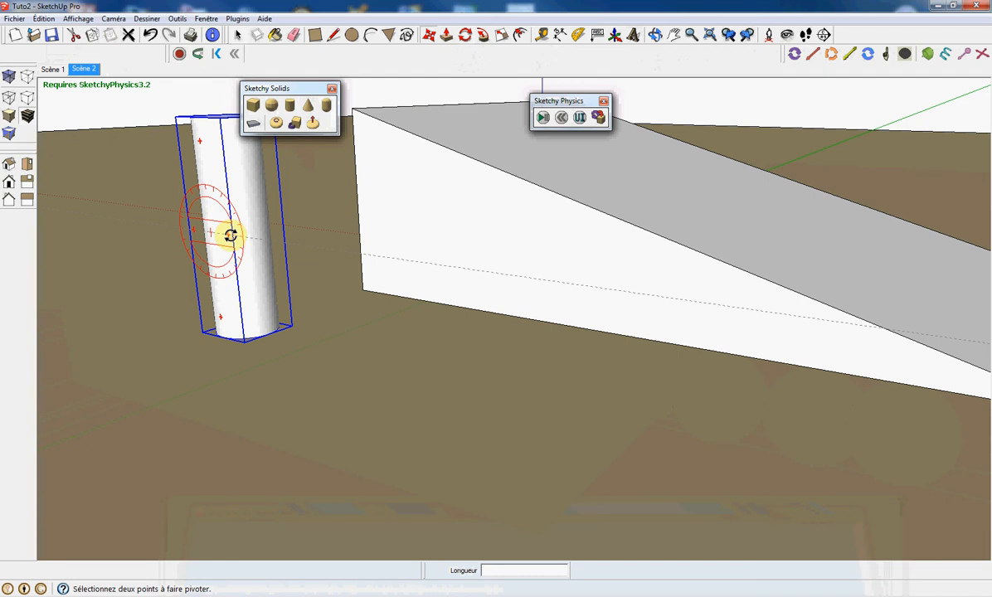
click(230, 235)
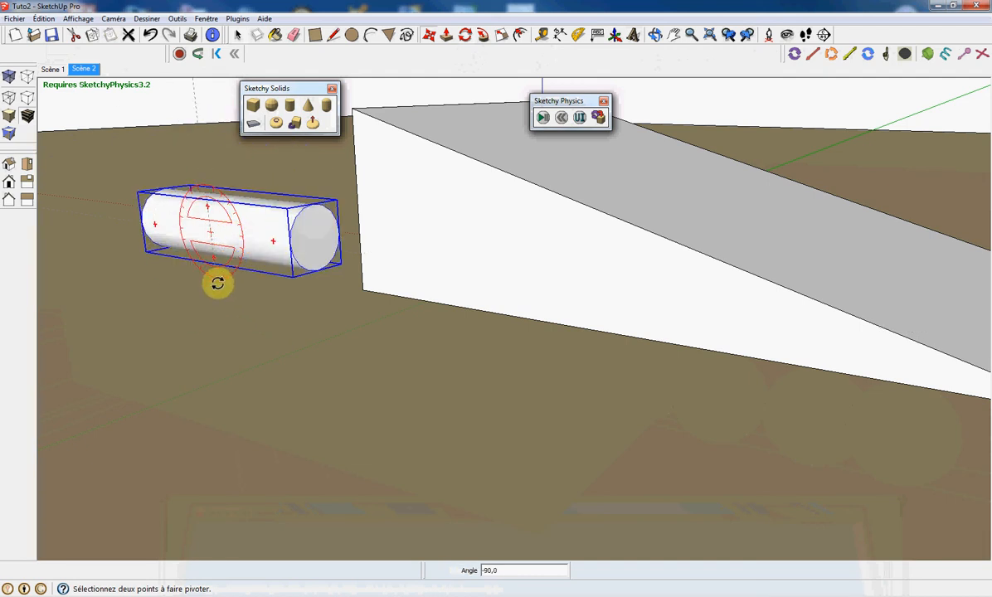
key(m)
middle_drag(175, 270, 192, 288)
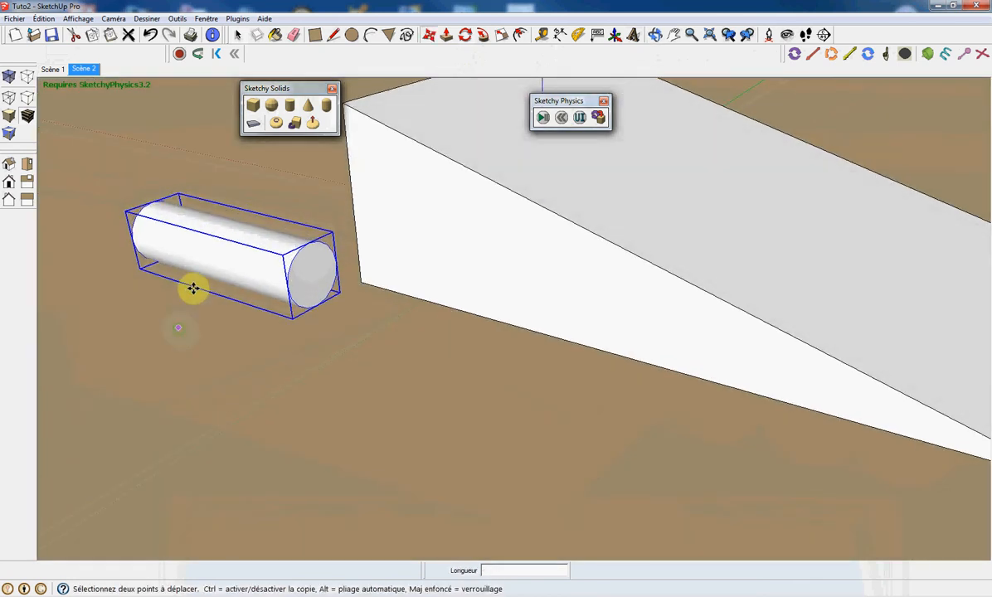
Move the lying cylinder onto the top end of the ramp and raise it about 42 cm along the blue axis.
click(203, 230)
key(Escape)
scroll(268, 319, down, 3)
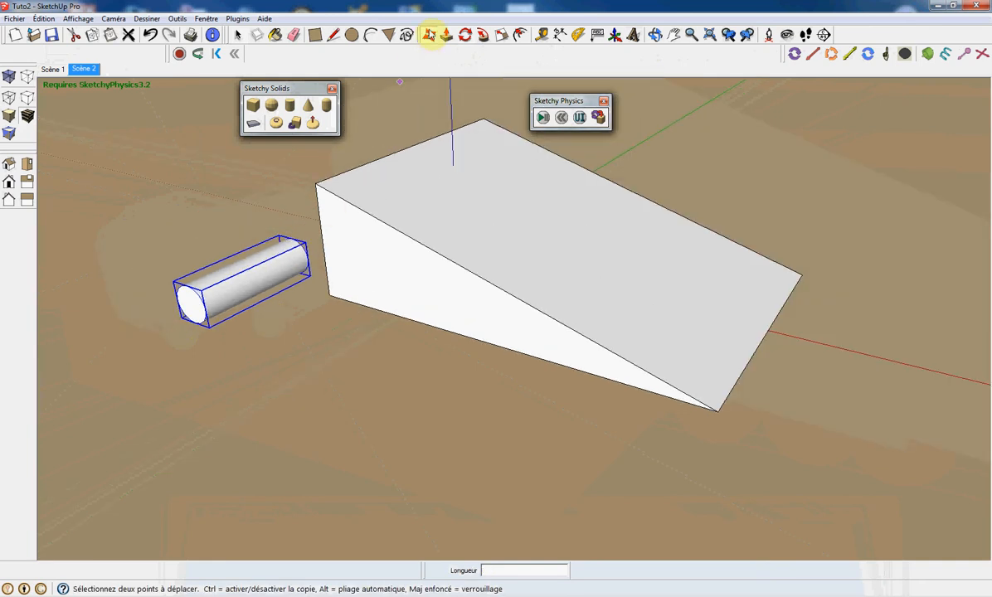
click(233, 253)
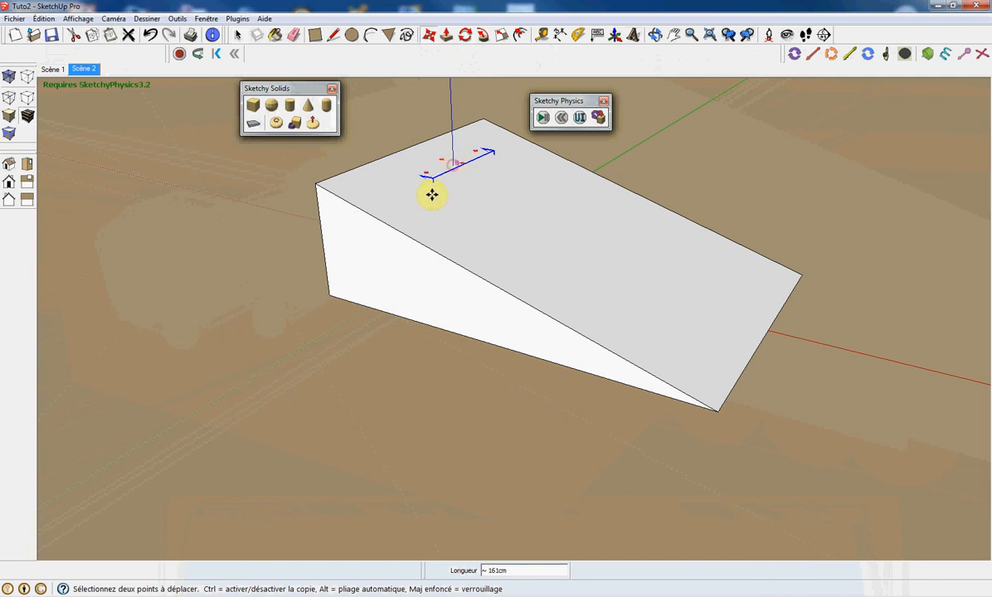
middle_drag(357, 221, 414, 182)
click(412, 176)
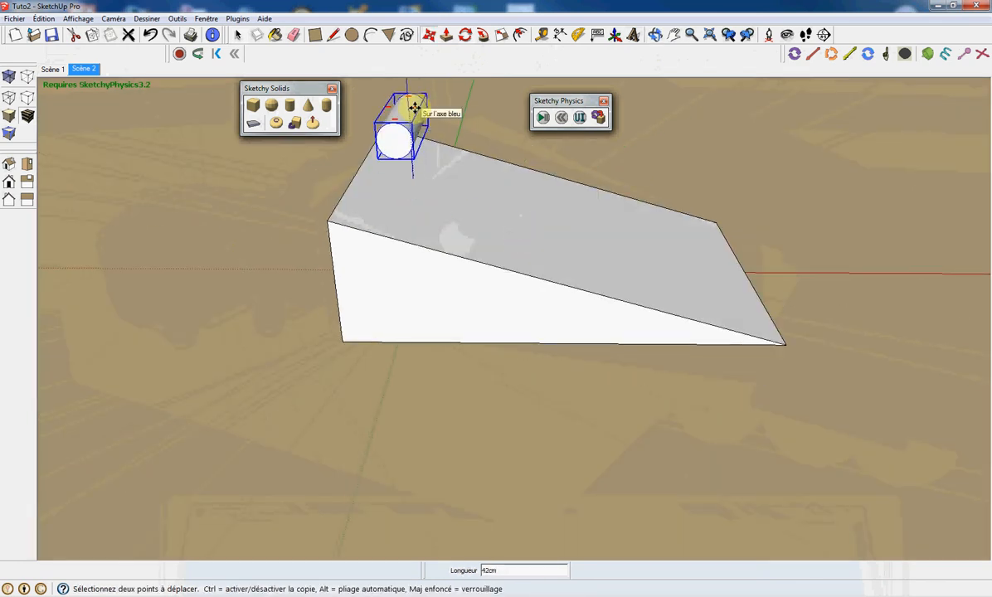
click(414, 107)
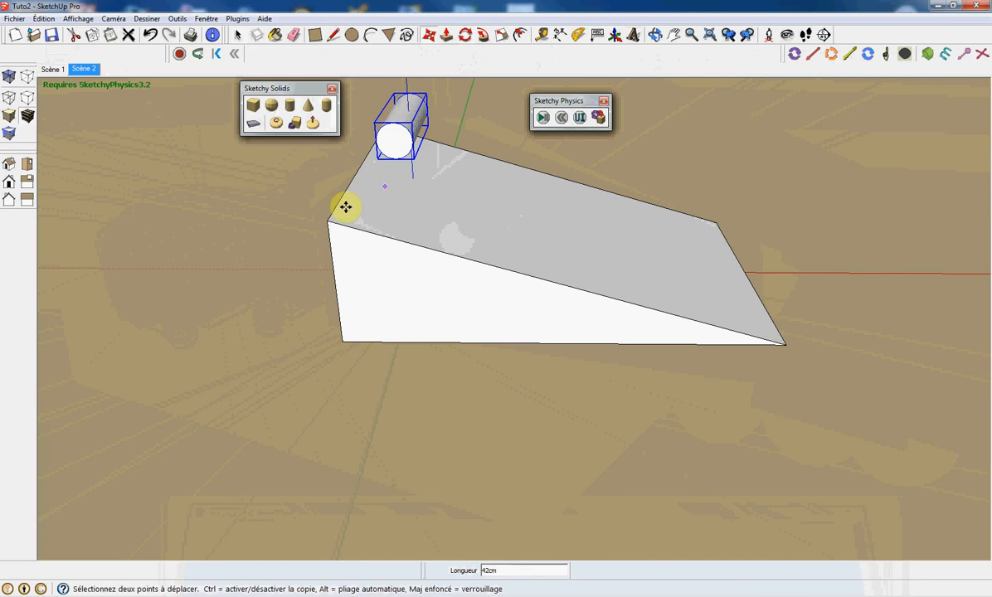
Run the physics simulation so the cylinder rolls down the ramp, then reset it.
click(542, 118)
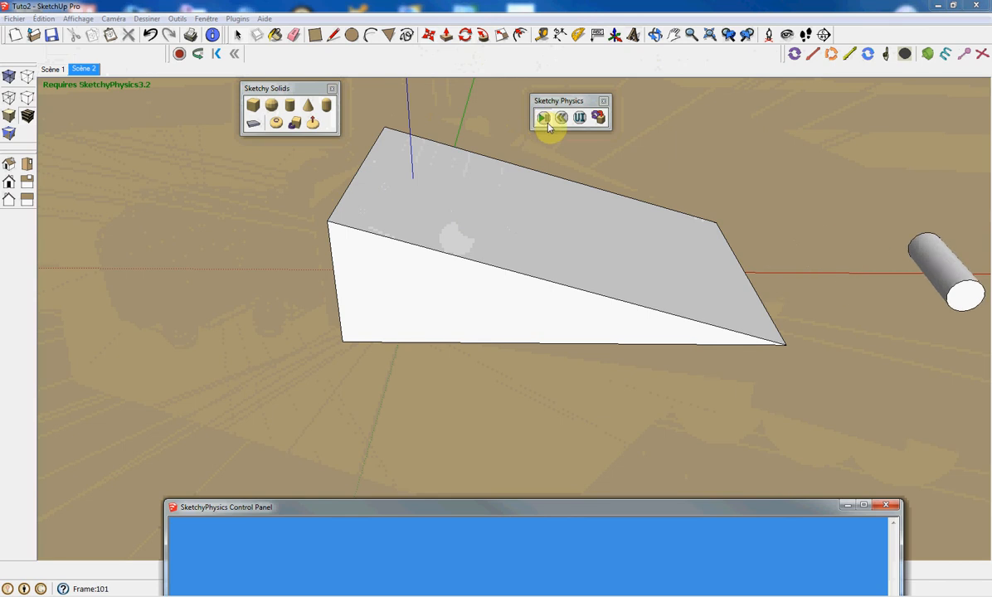
click(563, 119)
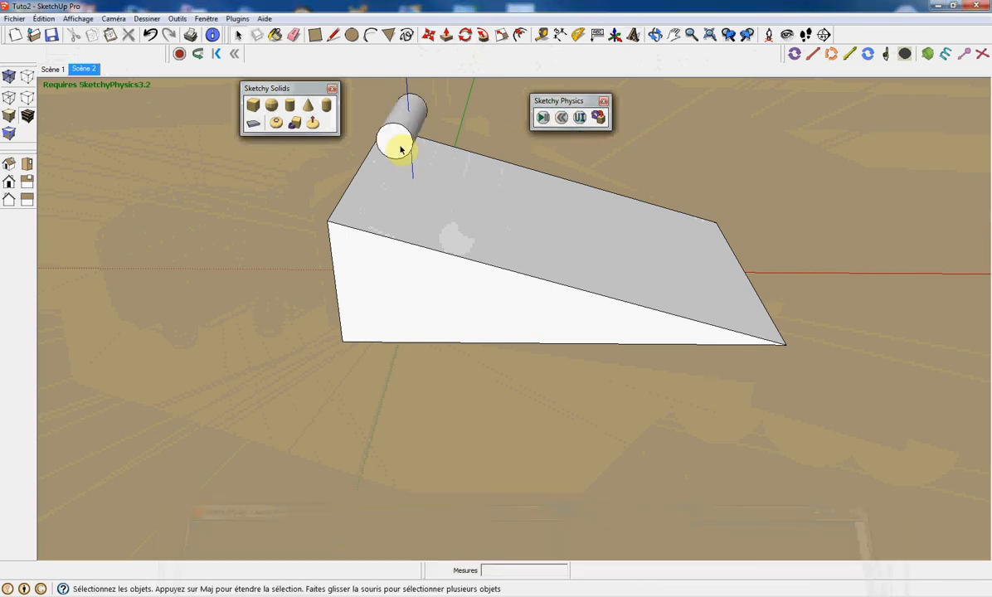
Scale one end face of the cylinder to 0.50 so the cylinder tapers.
click(393, 148)
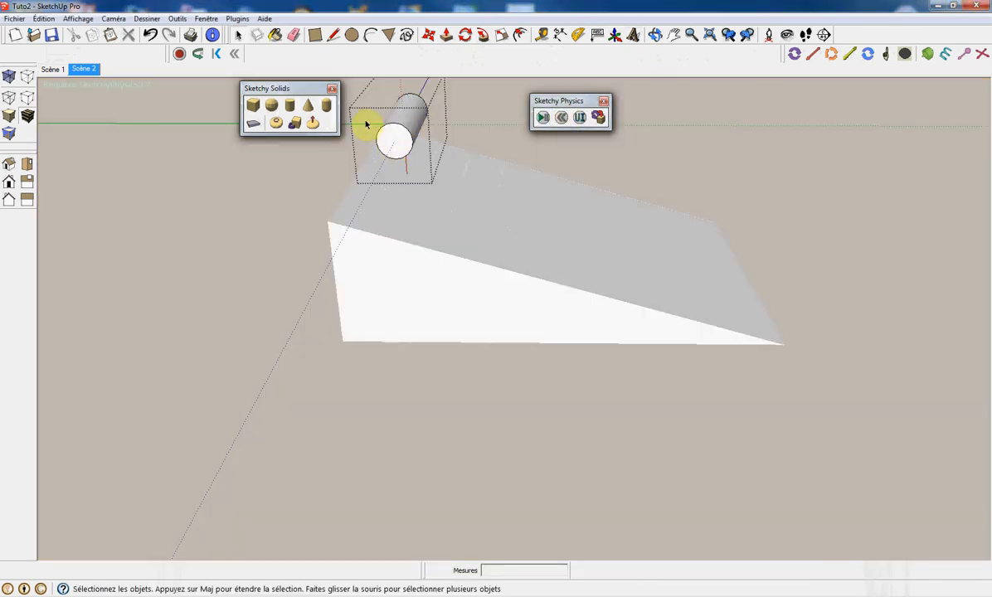
drag(363, 117, 423, 181)
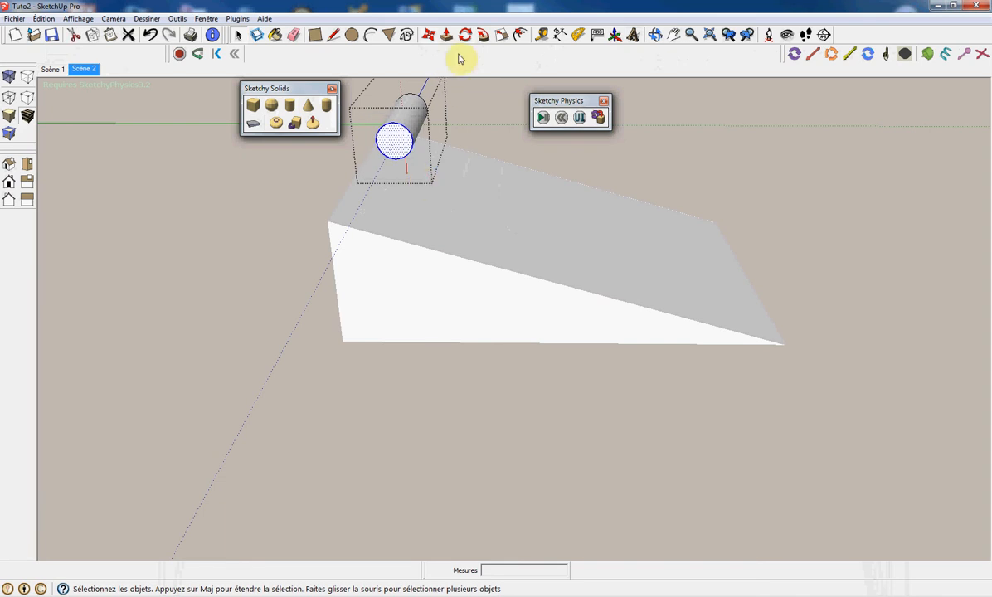
click(503, 36)
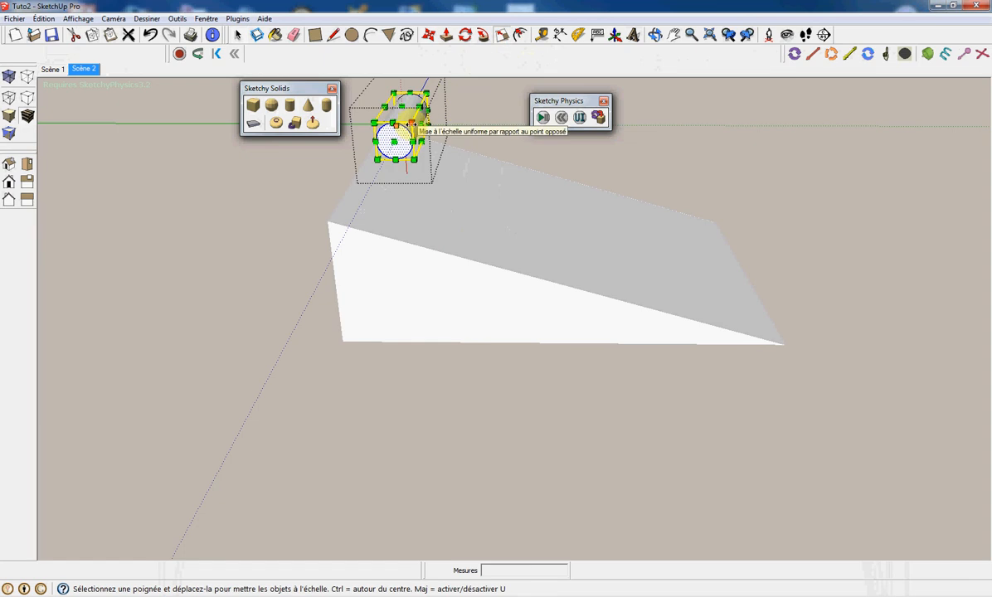
scroll(410, 125, up, 3)
mouse_move(411, 126)
mouse_down()
mouse_move(398, 129)
mouse_move(405, 137)
mouse_up()
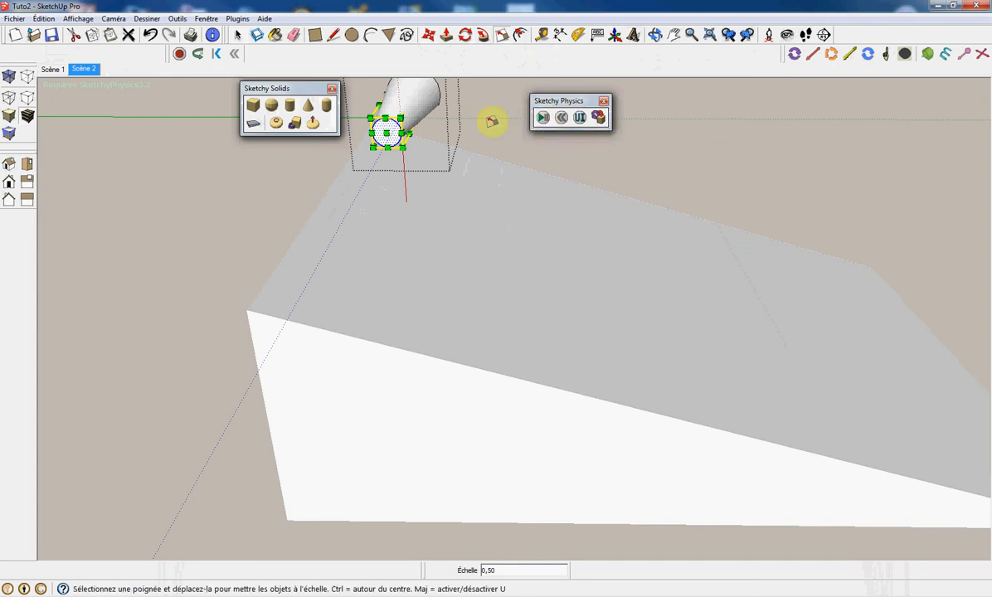
key(space)
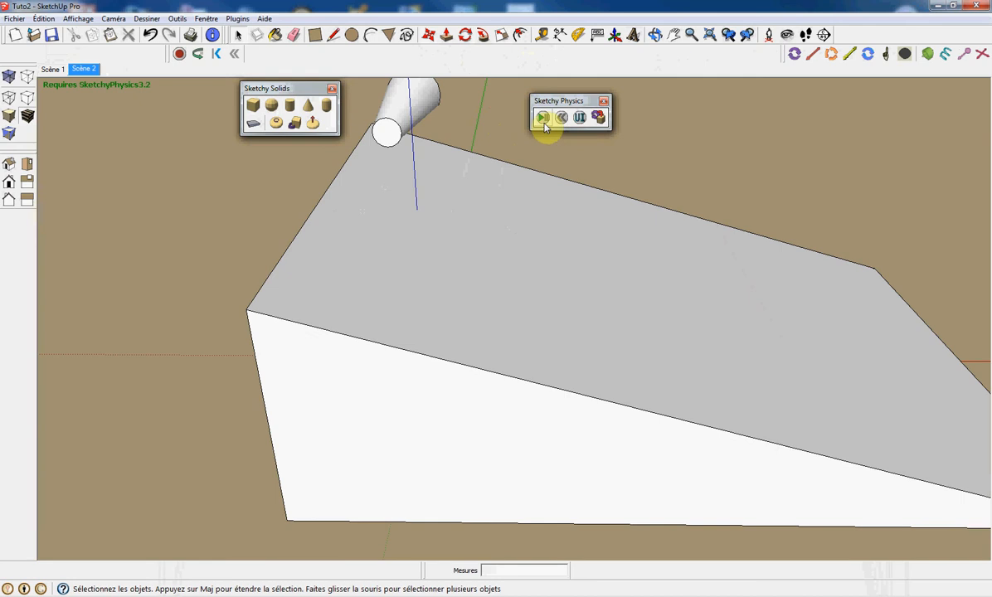
Run and reset the simulation, then delete the tapered cylinder.
click(543, 119)
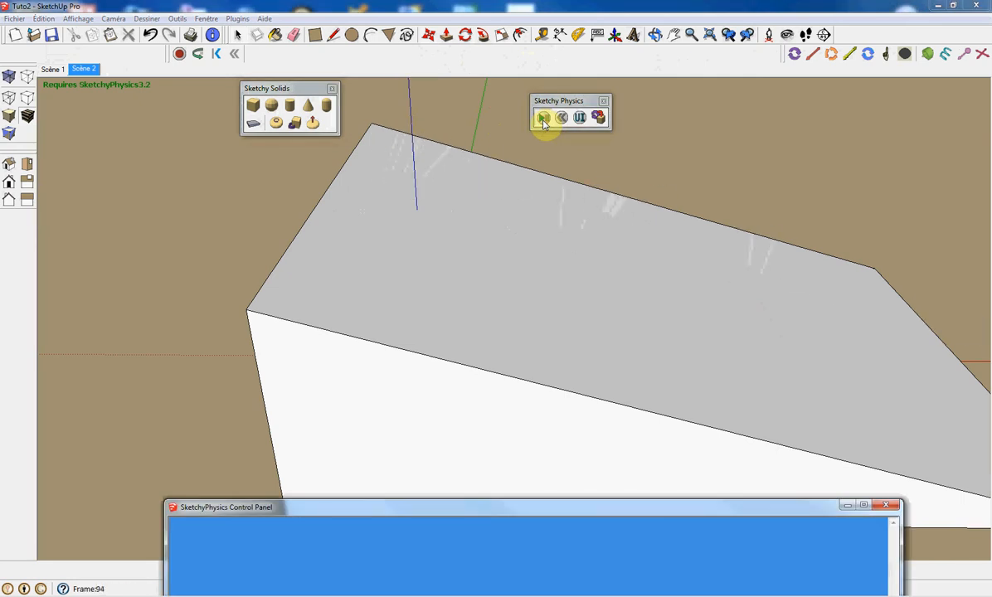
click(562, 118)
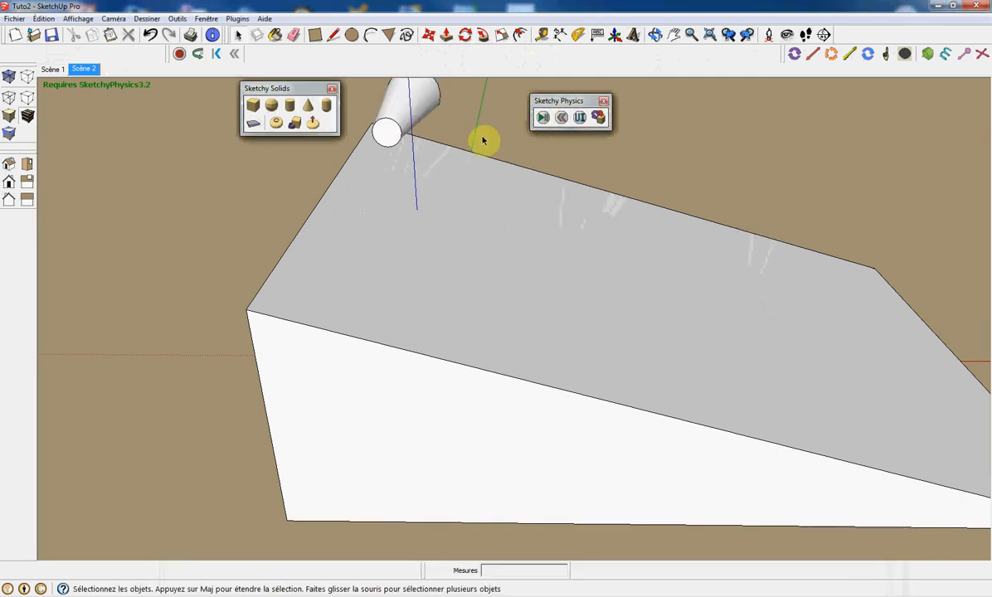
click(408, 115)
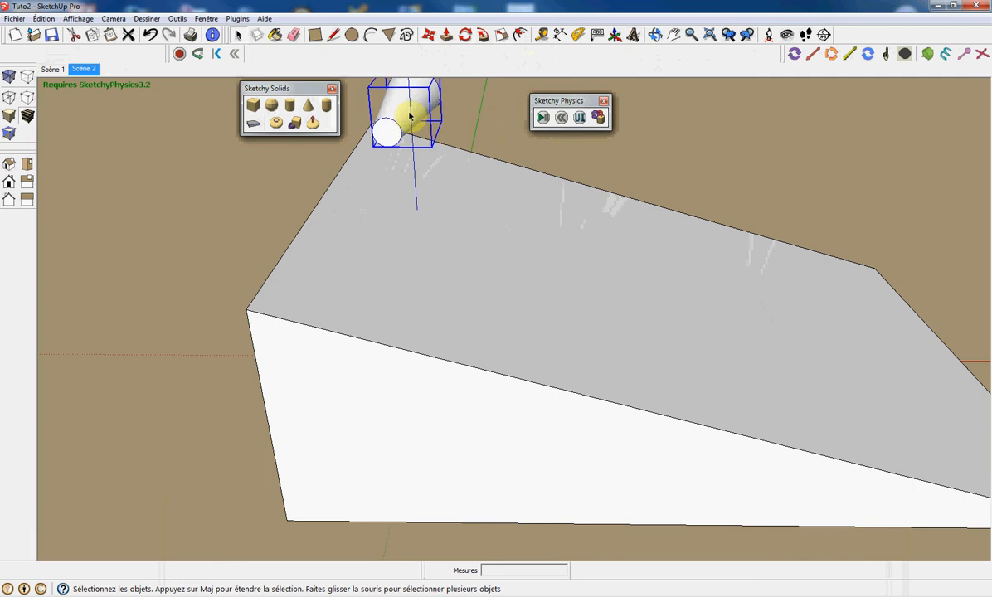
key(Delete)
Create a Sketchy Solids cone standing beside the lower end of the ramp.
scroll(325, 215, down, 5)
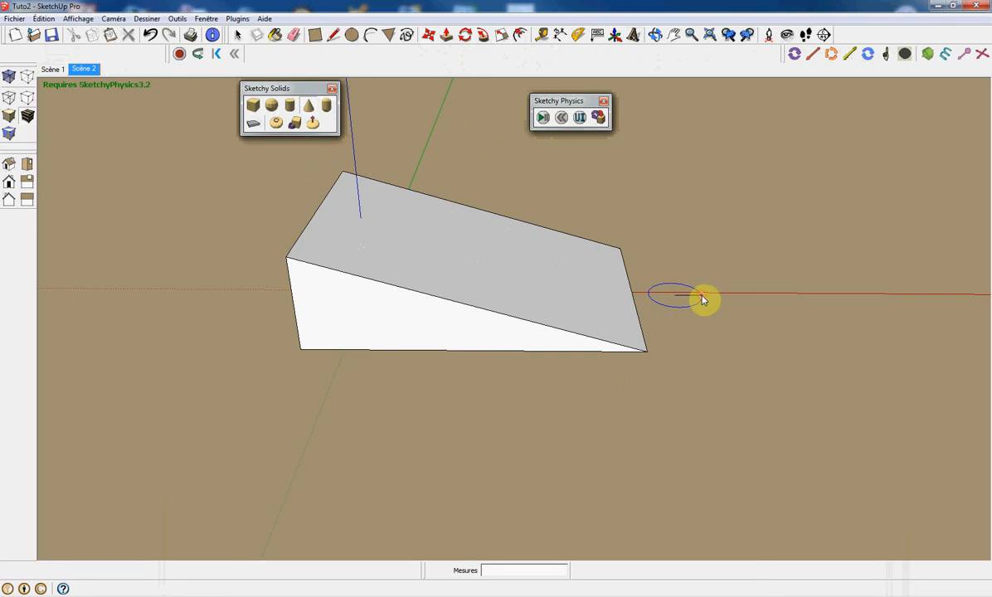
click(675, 294)
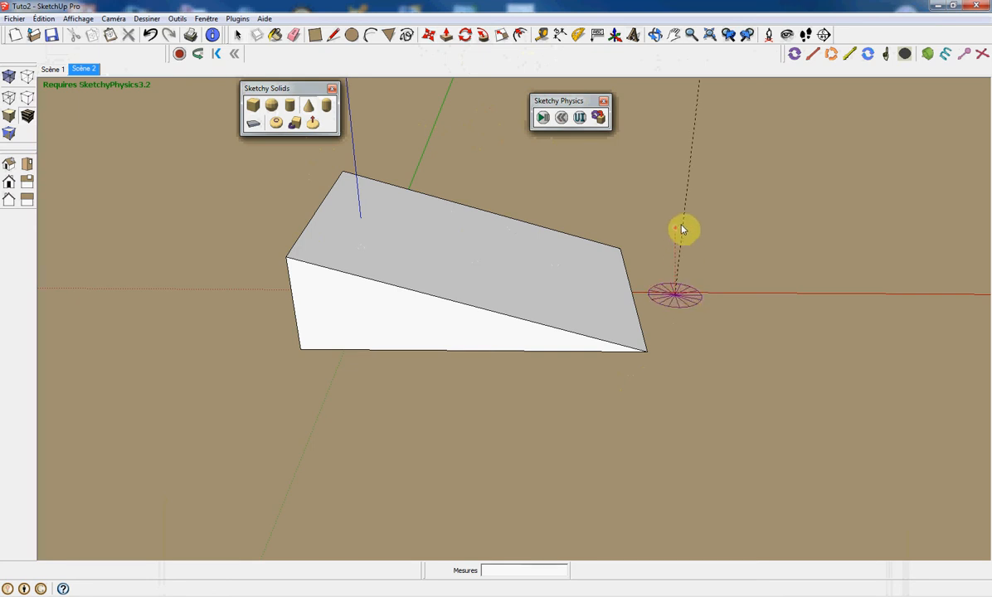
click(688, 212)
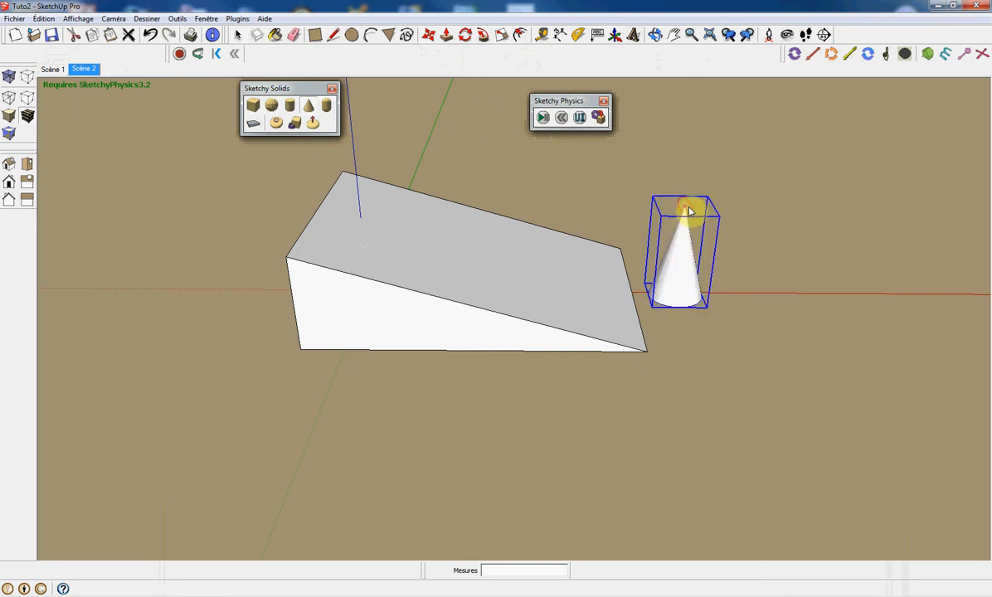
Rotate the cone so it stands upside down with its tip pointing downward.
key(m)
key(q)
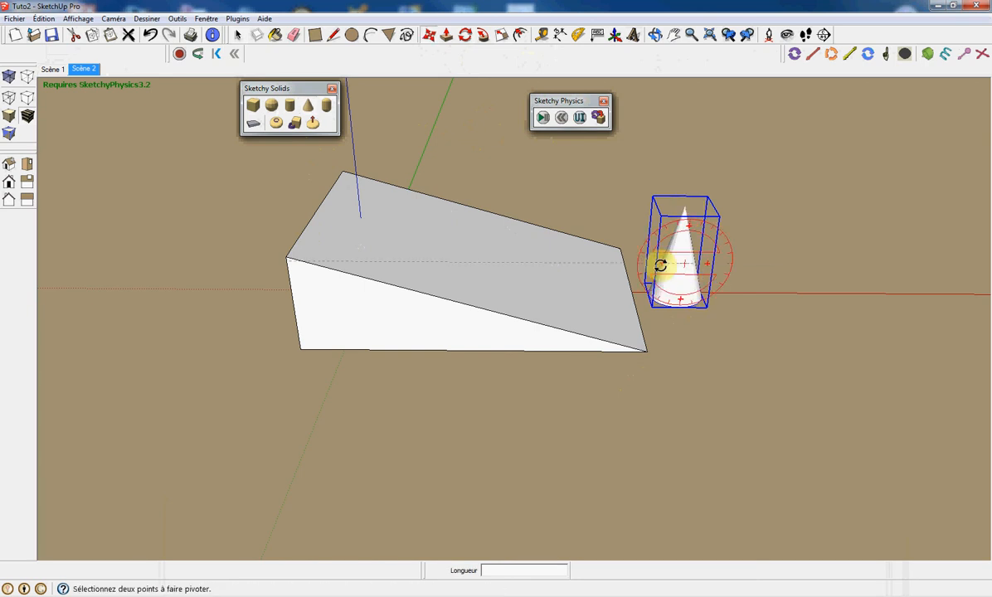
click(666, 254)
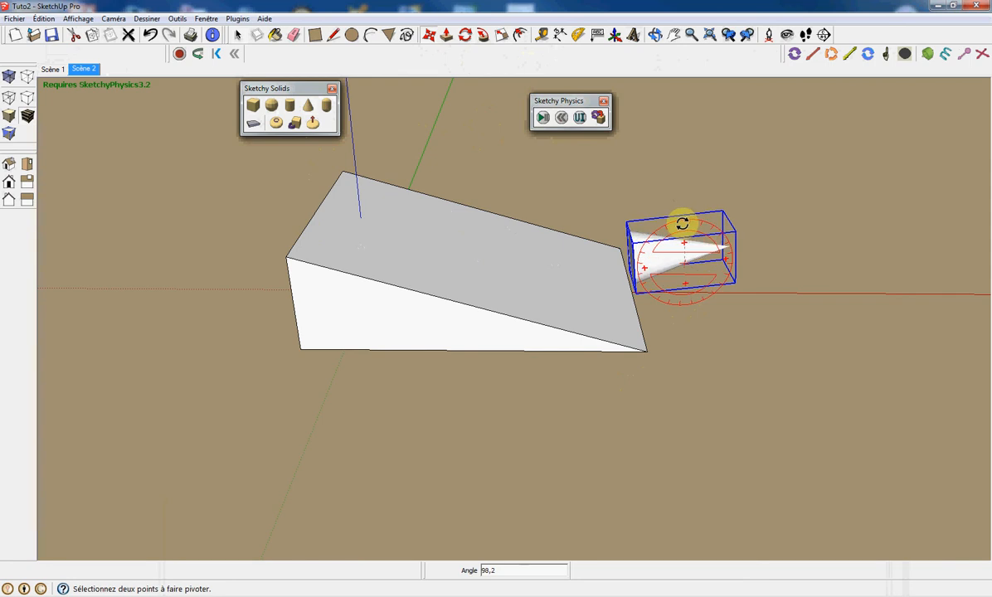
key(m)
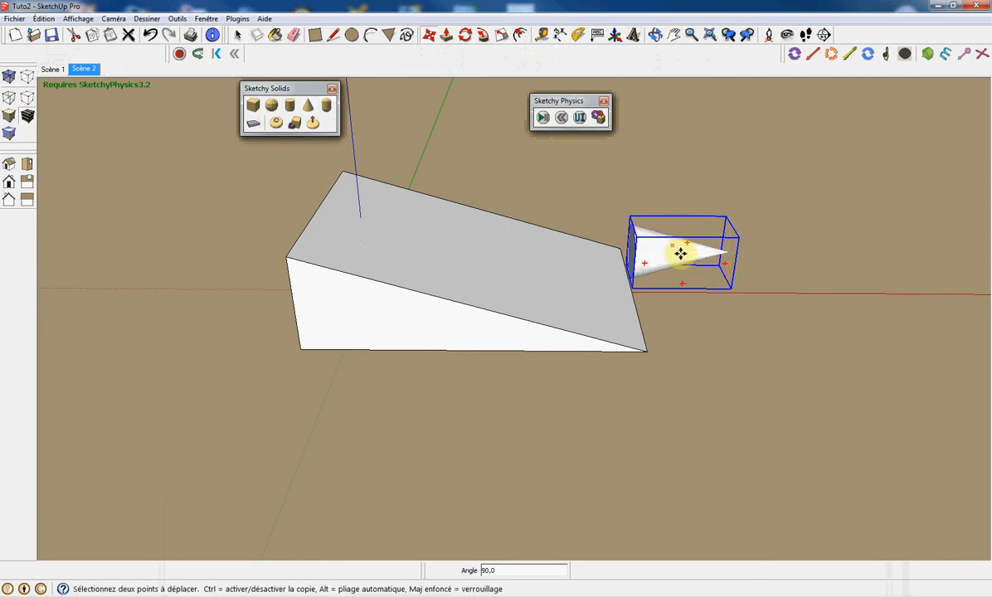
mouse_move(675, 243)
middle_down()
mouse_move(664, 277)
mouse_move(687, 234)
middle_up()
key(q)
click(690, 242)
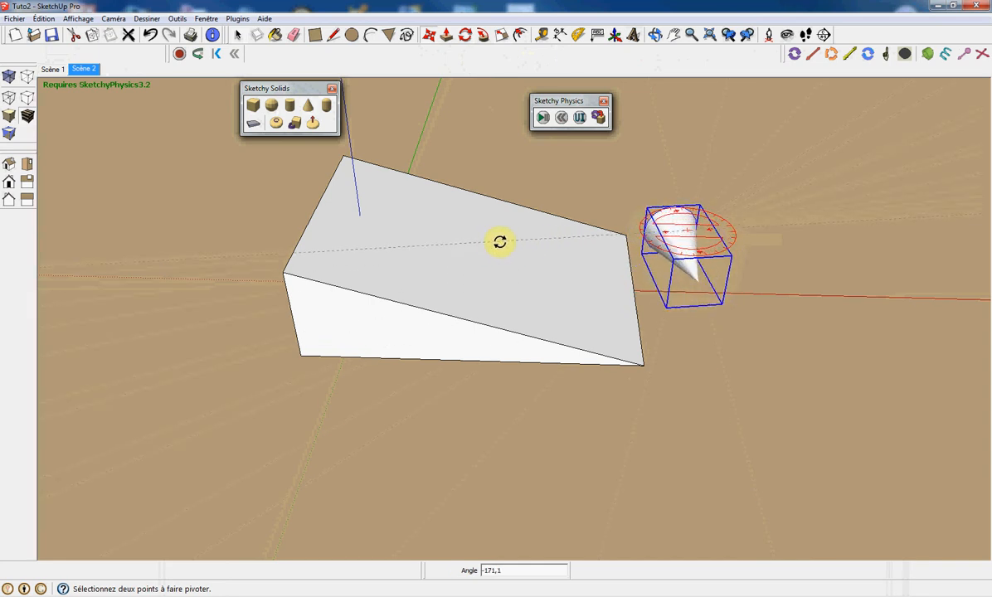
click(432, 223)
Move the upside-down cone onto the upper end of the ramp, slightly above its surface.
key(m)
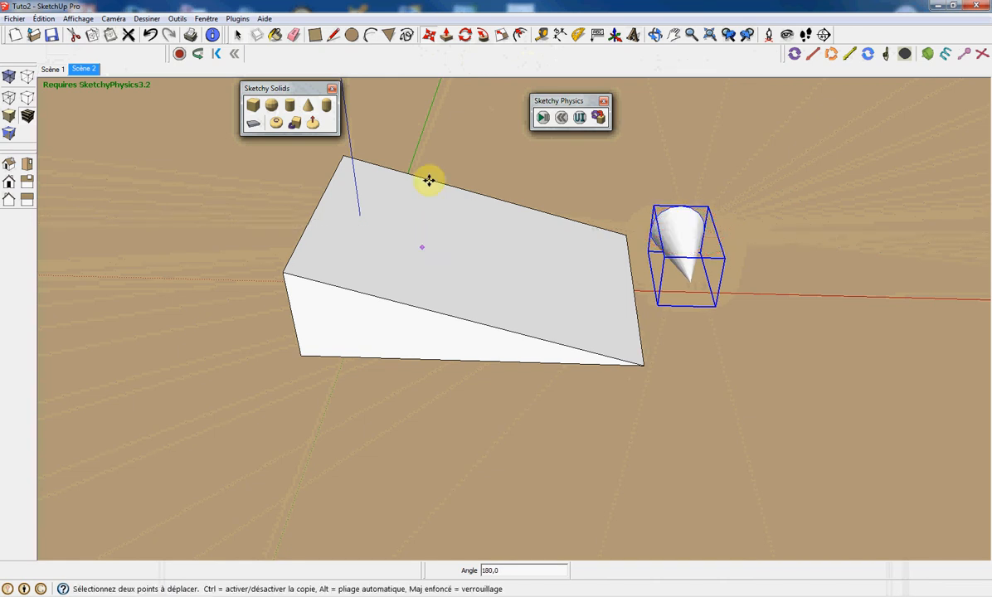
click(672, 246)
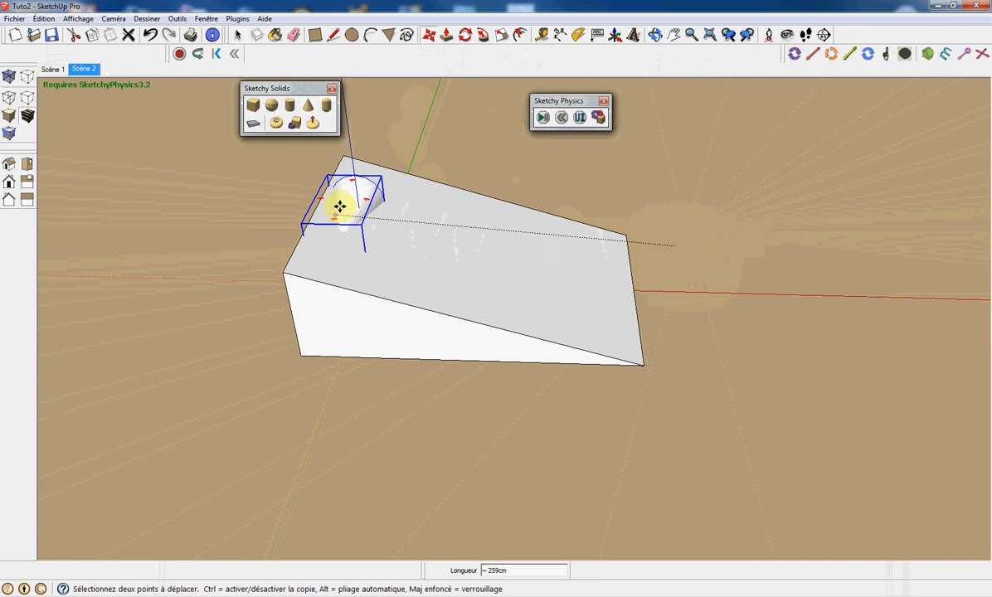
click(334, 203)
middle_drag(266, 245, 314, 224)
click(299, 233)
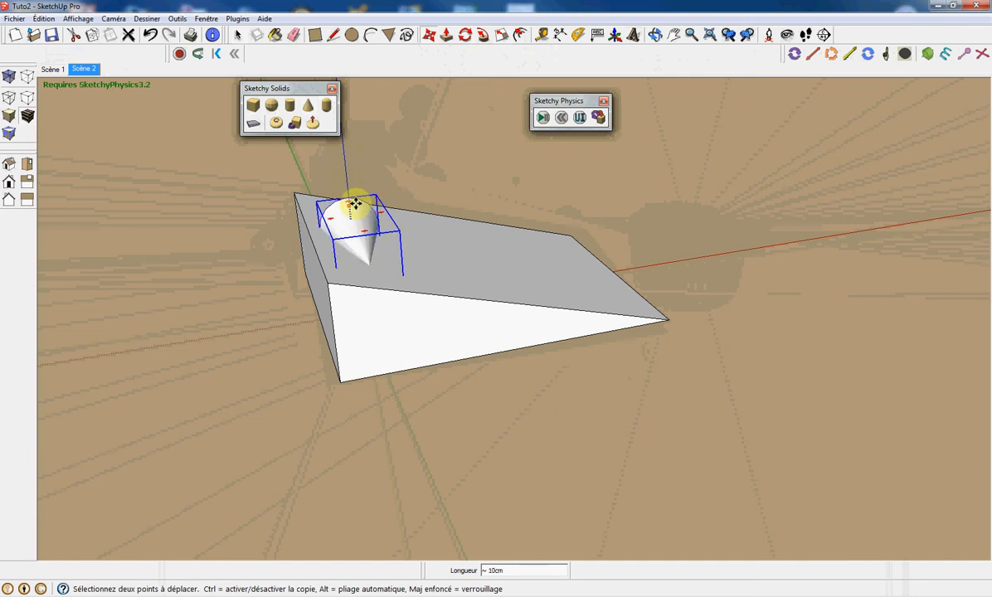
click(351, 161)
Run and reset the simulation, then delete the cone.
click(542, 117)
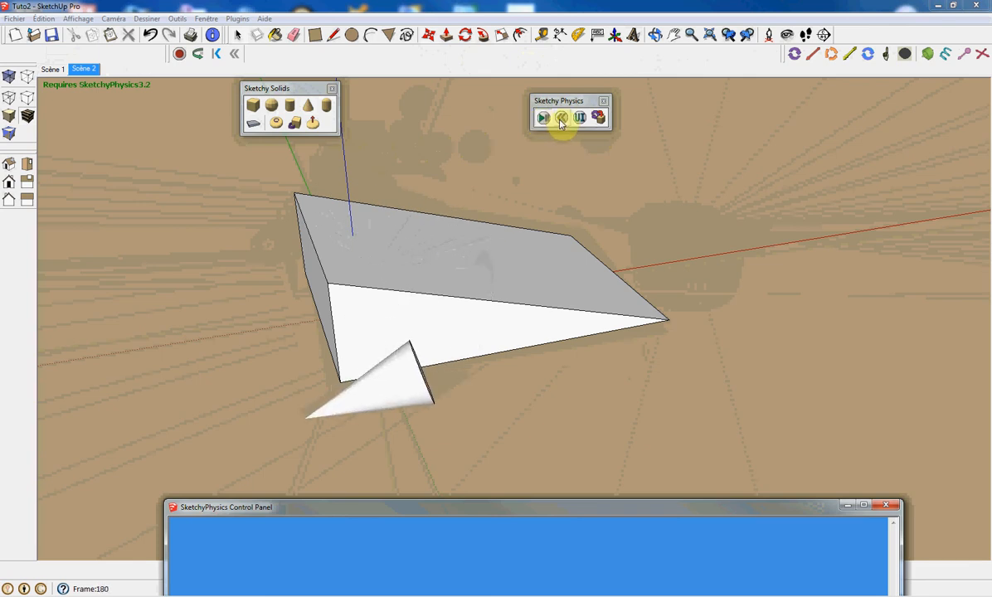
click(561, 119)
click(358, 183)
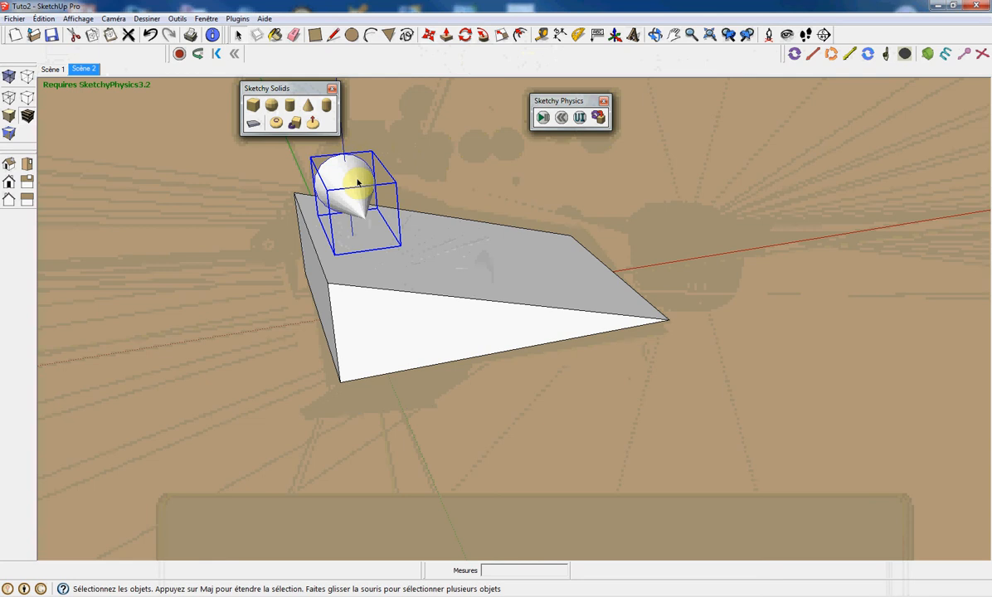
key(Delete)
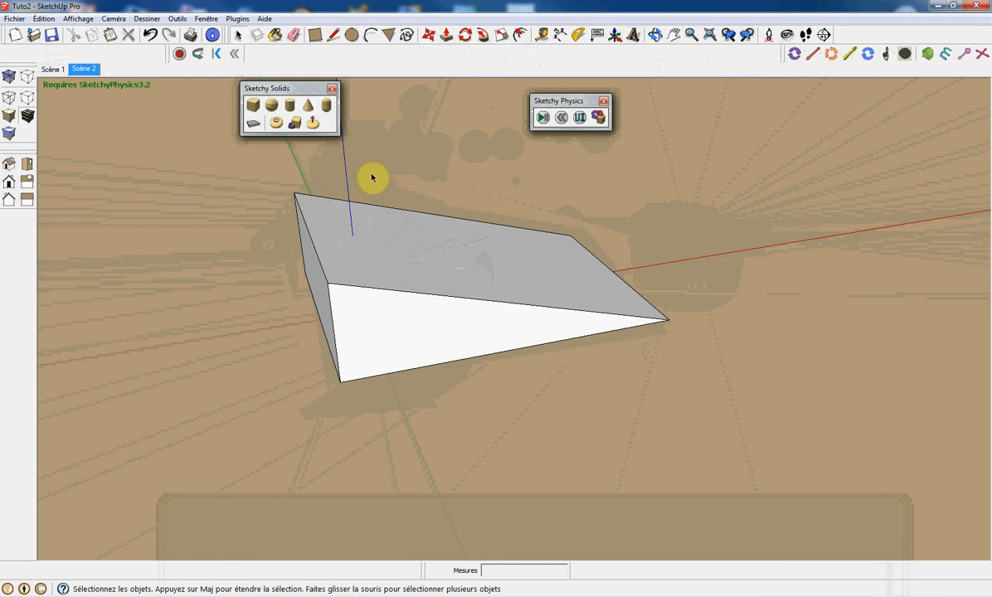
Create a Sketchy Solids capsule standing beside the ramp.
click(326, 105)
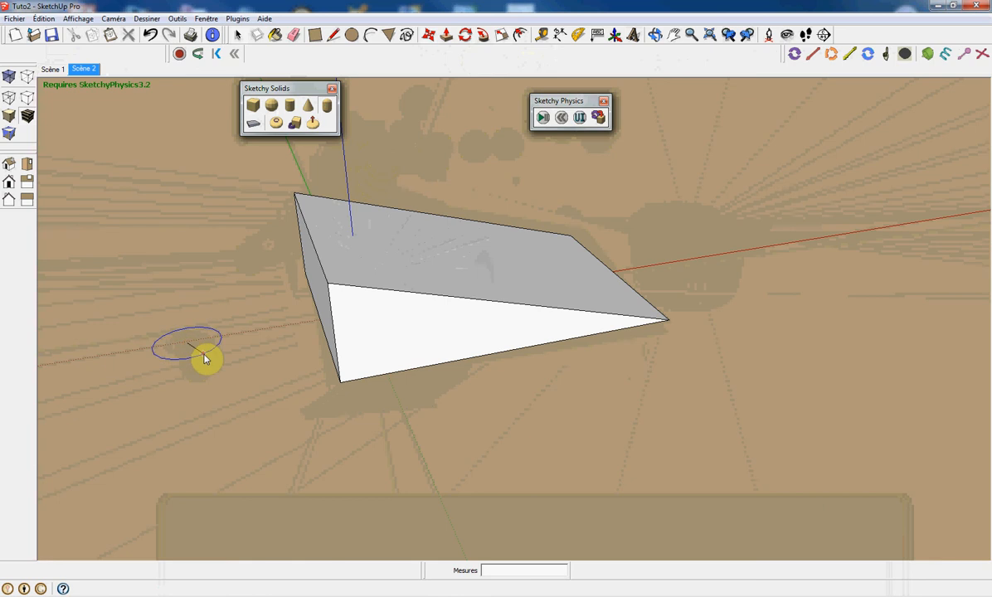
click(206, 357)
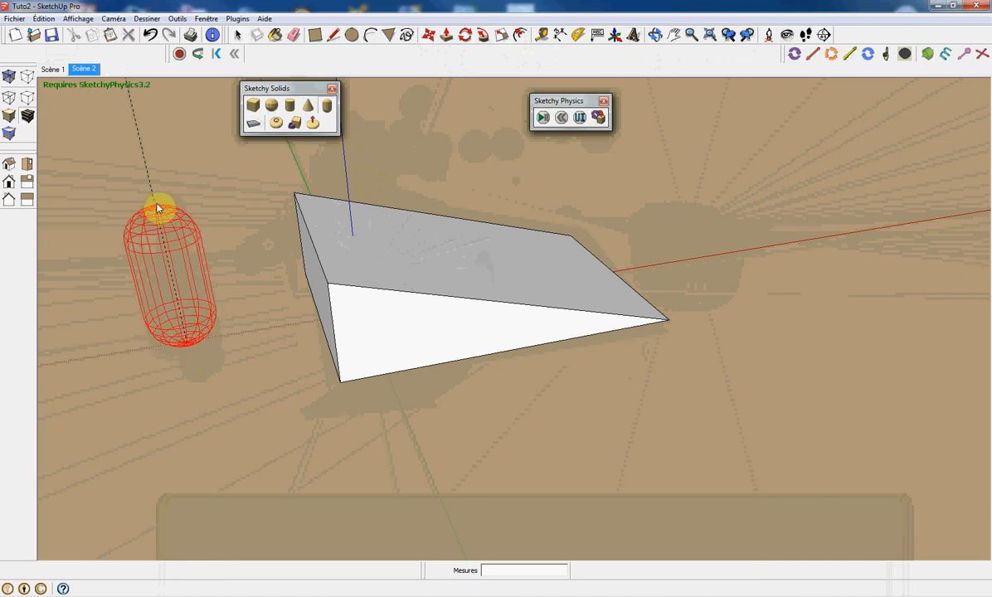
click(156, 208)
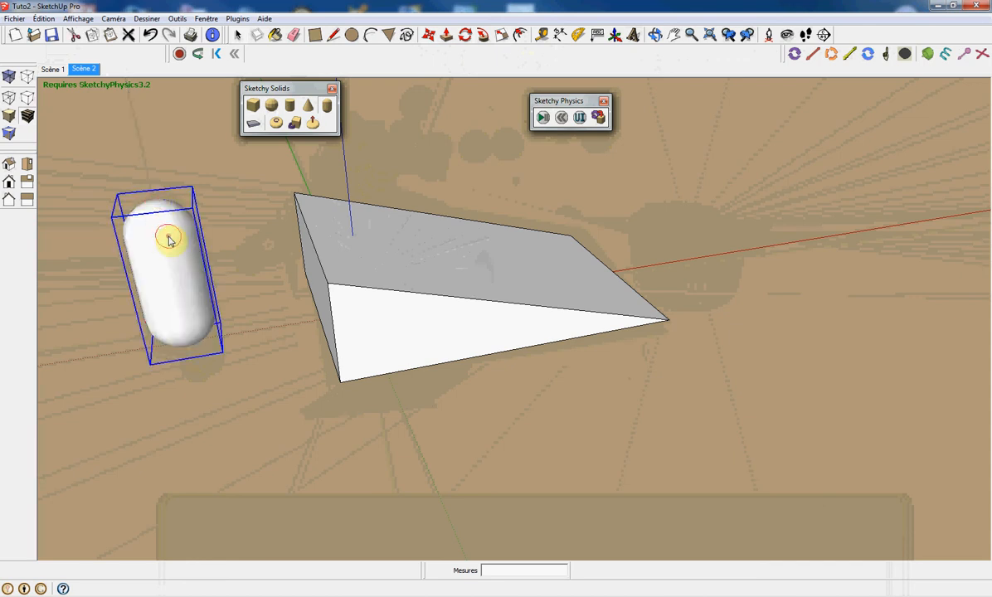
Tip the capsule over so it lies horizontally on its side.
key(m)
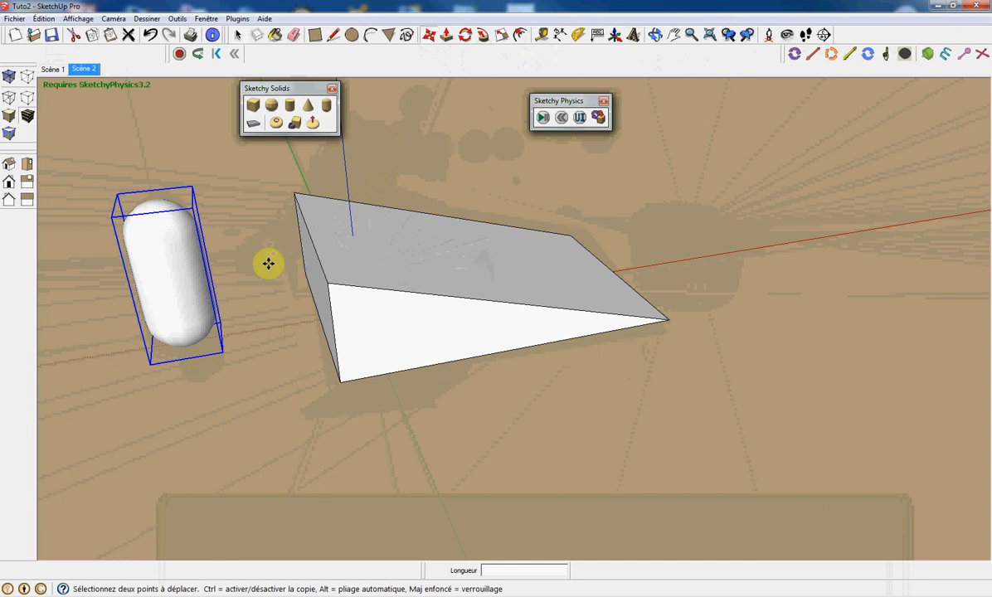
drag(204, 286, 178, 349)
drag(144, 284, 140, 285)
drag(223, 302, 198, 321)
middle_drag(198, 242, 190, 296)
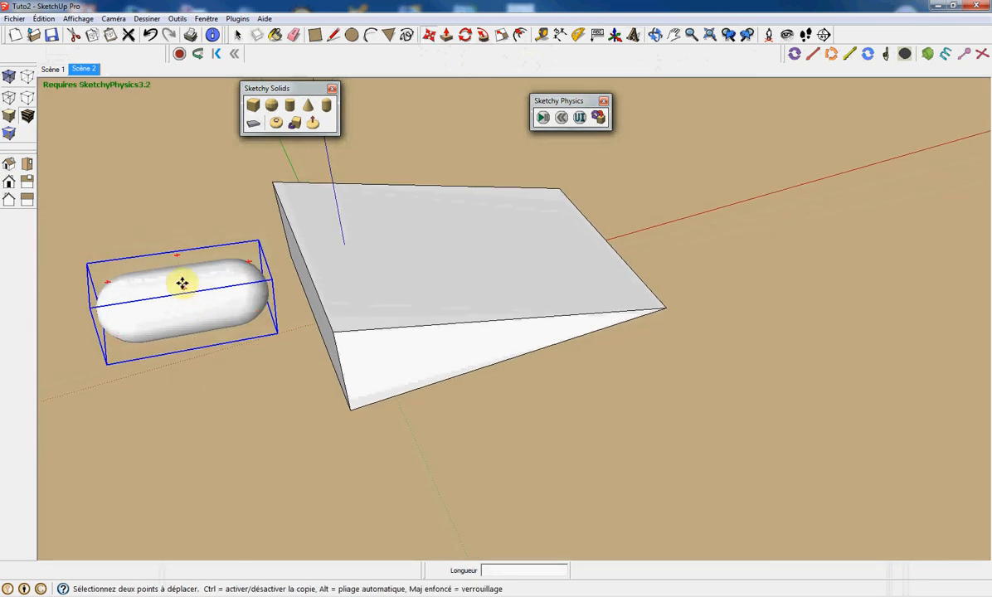
Move the lying capsule onto the upper end of the ramp, just above its surface.
drag(185, 285, 205, 283)
middle_drag(237, 370, 204, 279)
drag(205, 277, 331, 225)
middle_drag(332, 225, 414, 227)
drag(327, 204, 369, 182)
middle_drag(626, 303, 412, 348)
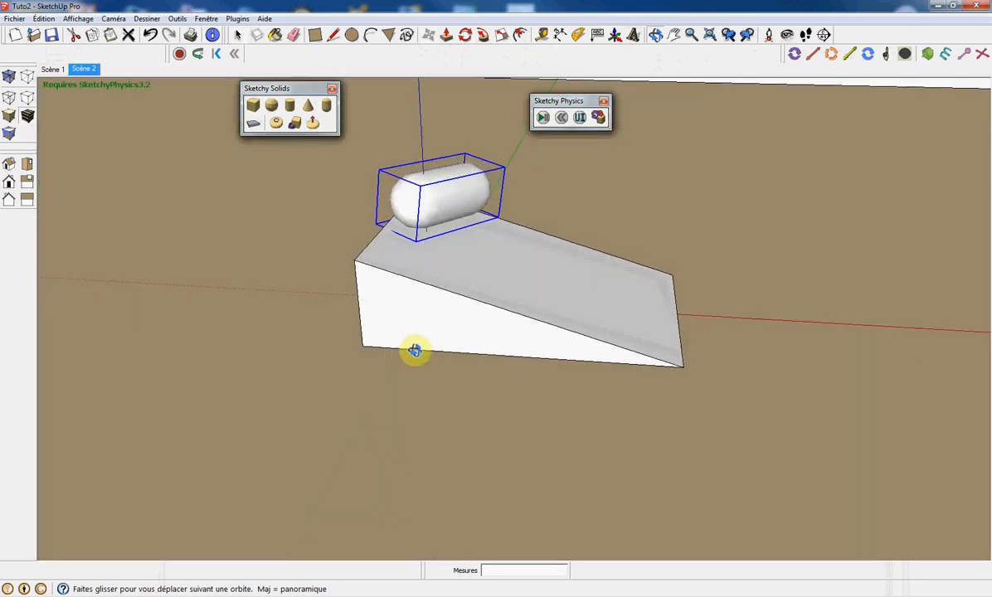
Run the physics simulation so the capsule rolls down the ramp, then reset it.
click(542, 119)
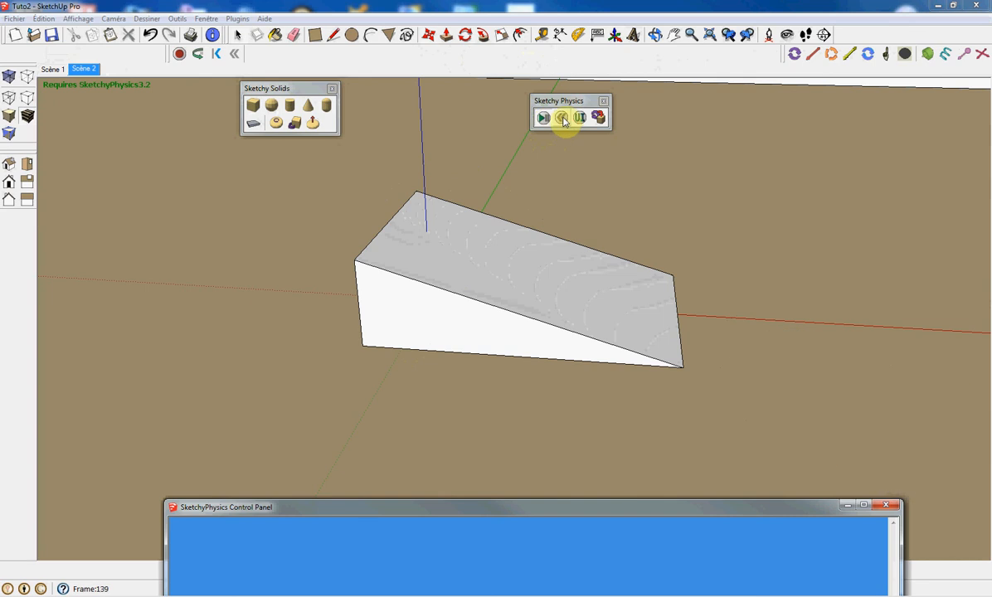
click(563, 118)
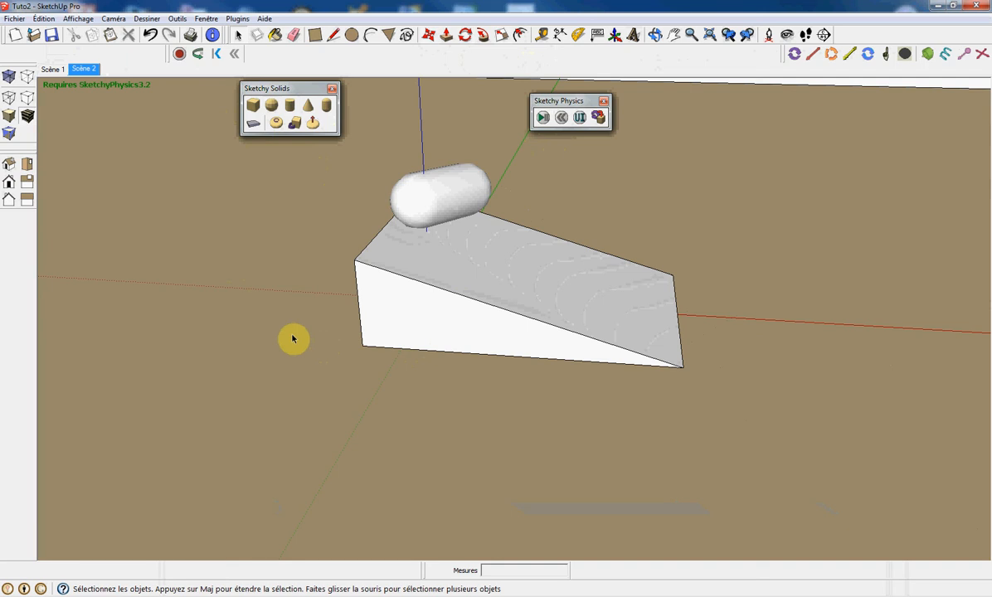
Delete the capsule and create a Sketchy Solids box beside the ramp's lower end.
click(431, 200)
key(Delete)
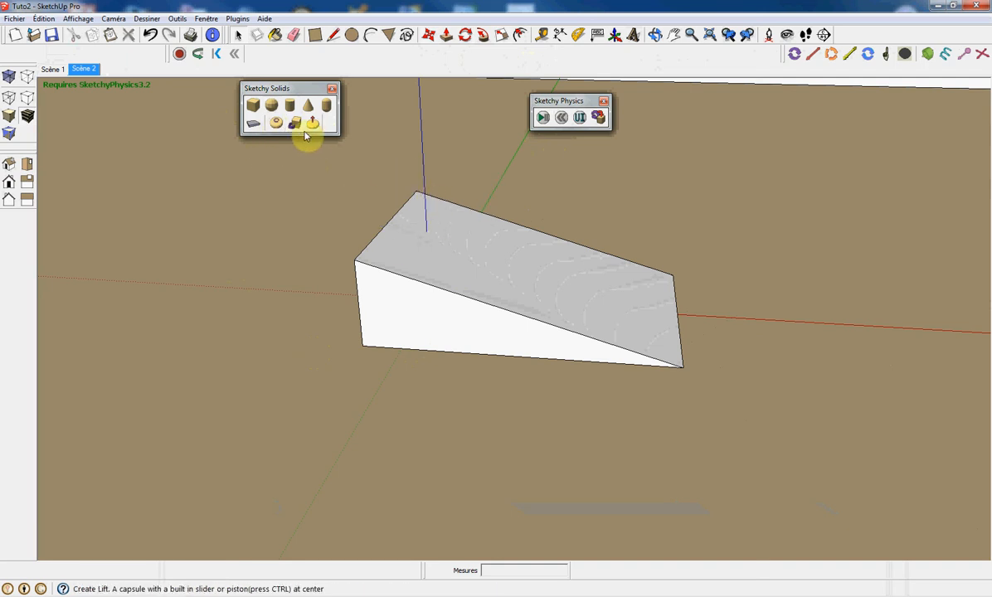
middle_drag(492, 304, 424, 301)
scroll(423, 302, down, 3)
click(252, 122)
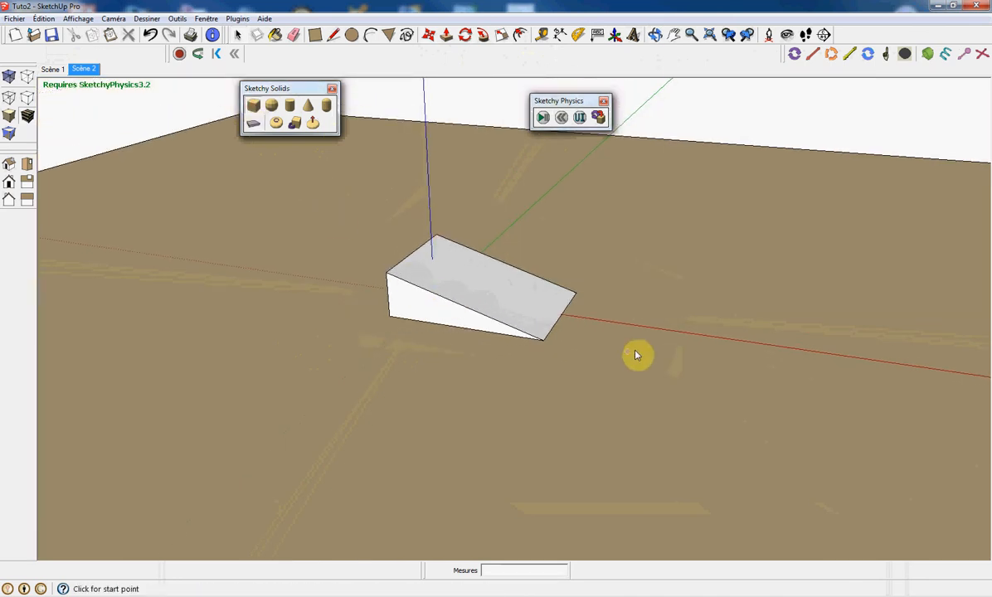
click(631, 327)
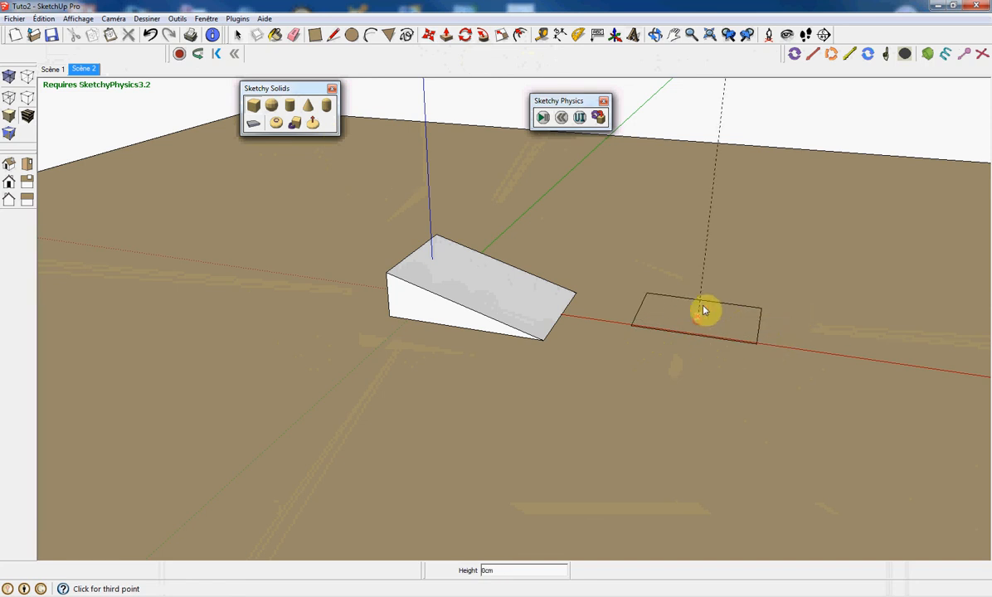
click(704, 273)
Create a Sketchy wheel standing against the side of the box.
mouse_move(531, 340)
middle_down()
mouse_move(611, 344)
mouse_move(587, 332)
middle_up()
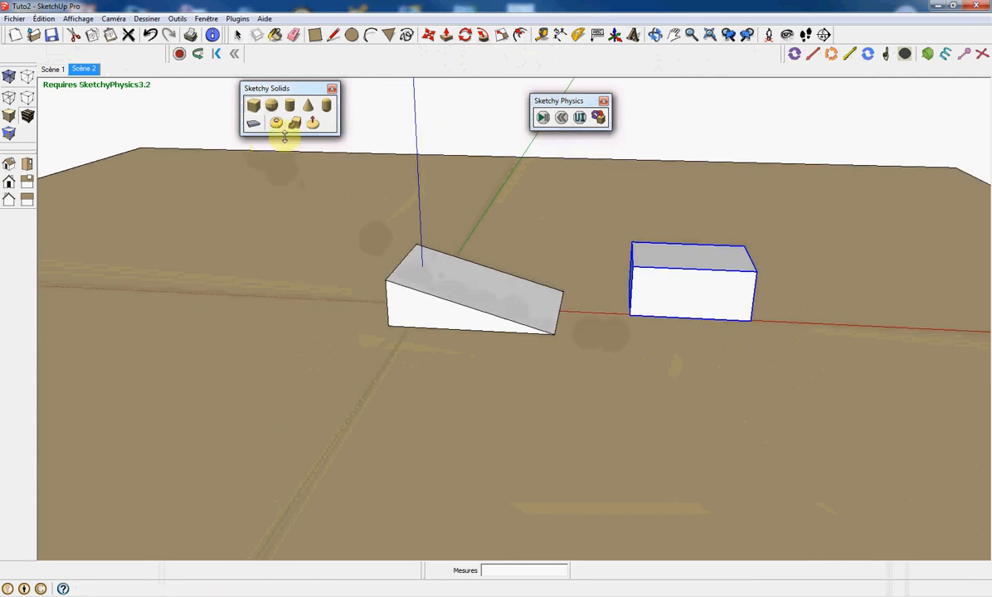
click(630, 315)
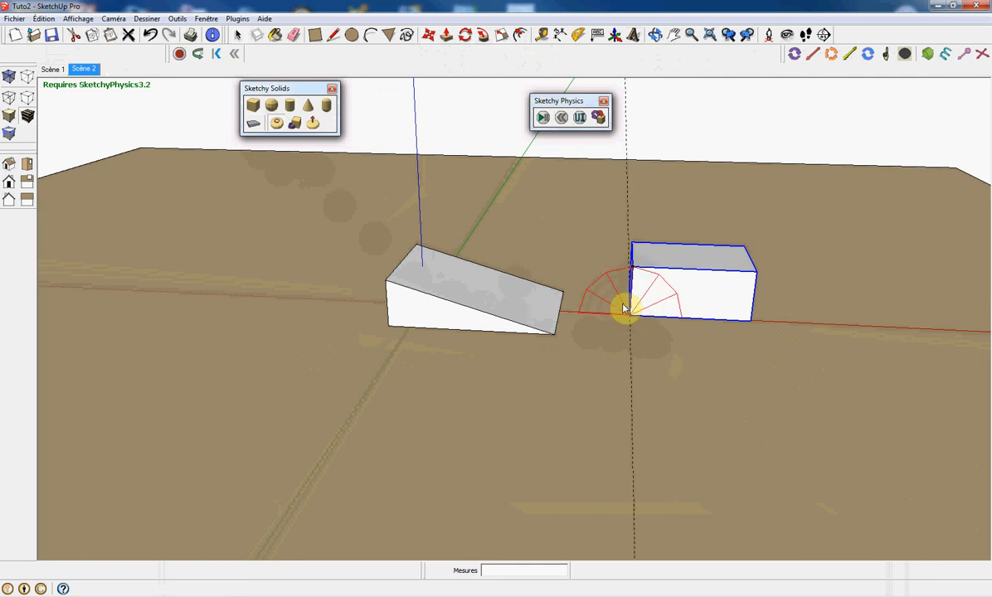
middle_drag(585, 325, 678, 290)
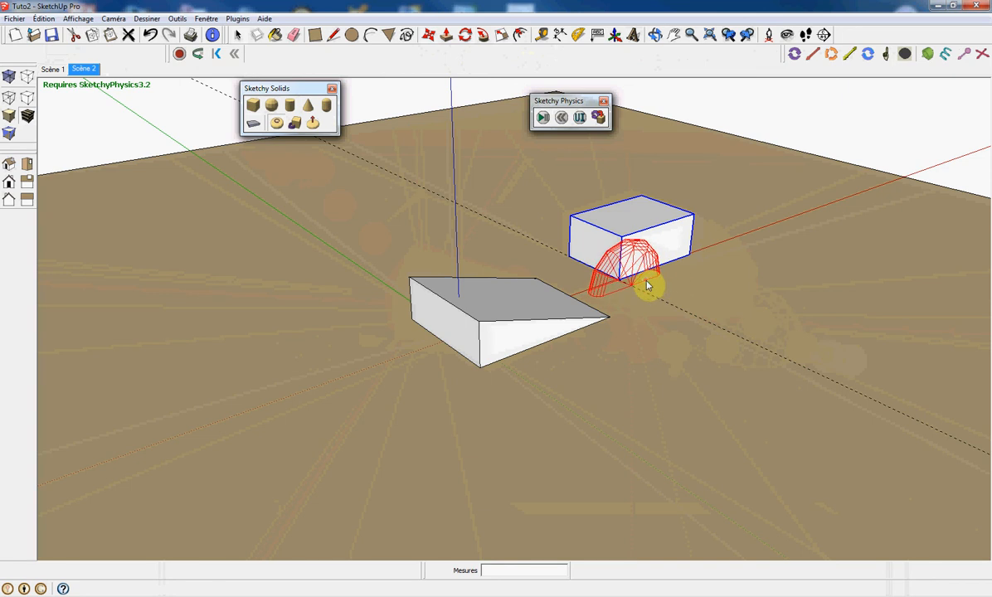
key(space)
click(647, 283)
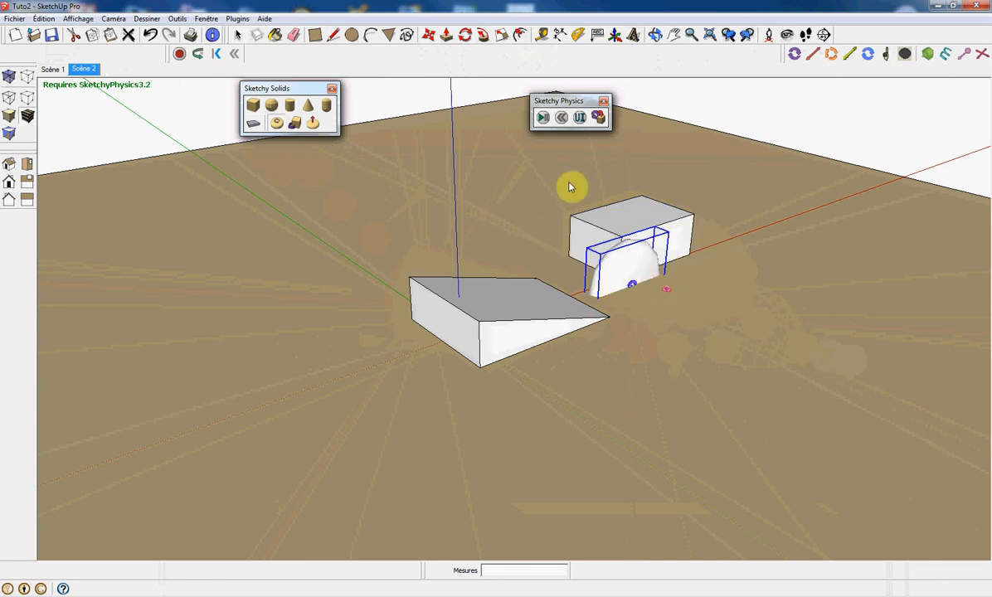
Run the physics simulation, throw the objects around, then reset it.
click(542, 118)
mouse_move(660, 207)
mouse_down()
mouse_move(721, 215)
mouse_move(761, 268)
mouse_move(674, 305)
mouse_move(678, 355)
mouse_move(781, 345)
mouse_move(779, 307)
mouse_move(724, 283)
mouse_move(573, 316)
mouse_move(389, 271)
mouse_move(365, 275)
mouse_move(345, 259)
mouse_move(158, 239)
mouse_up()
click(560, 119)
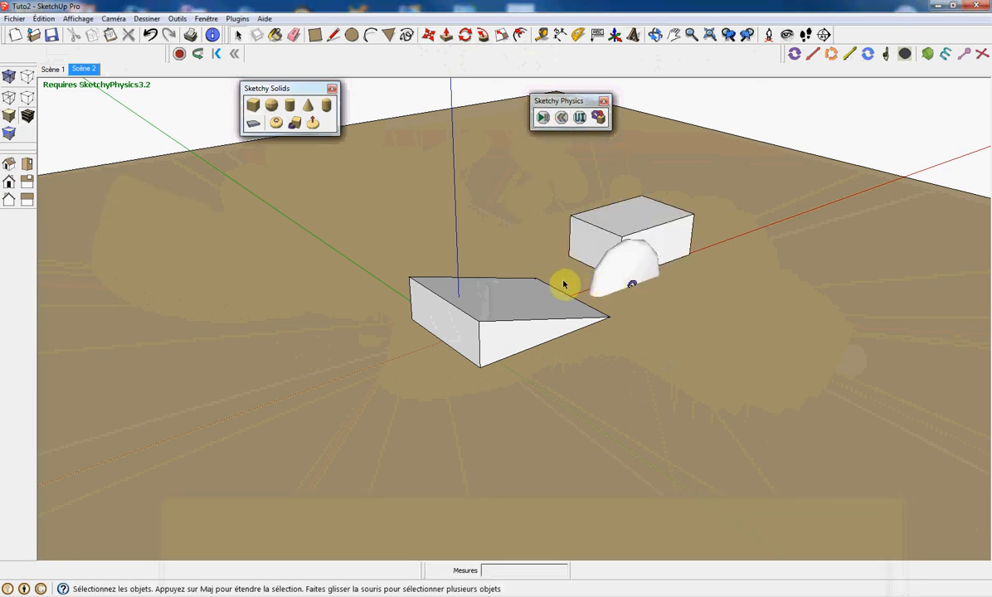
Move the wheel up 60cm so it clears the ground.
click(626, 279)
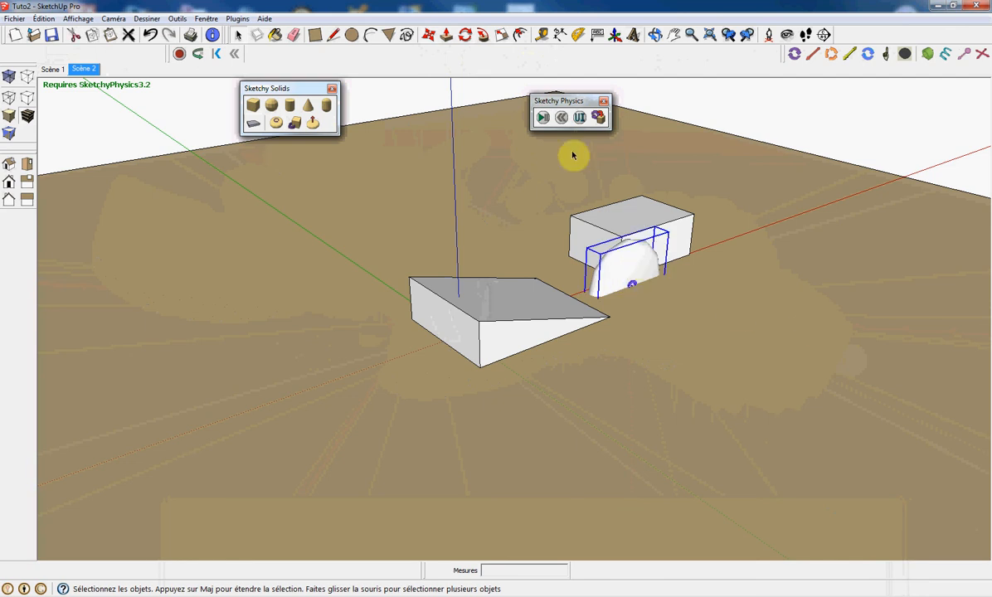
click(431, 36)
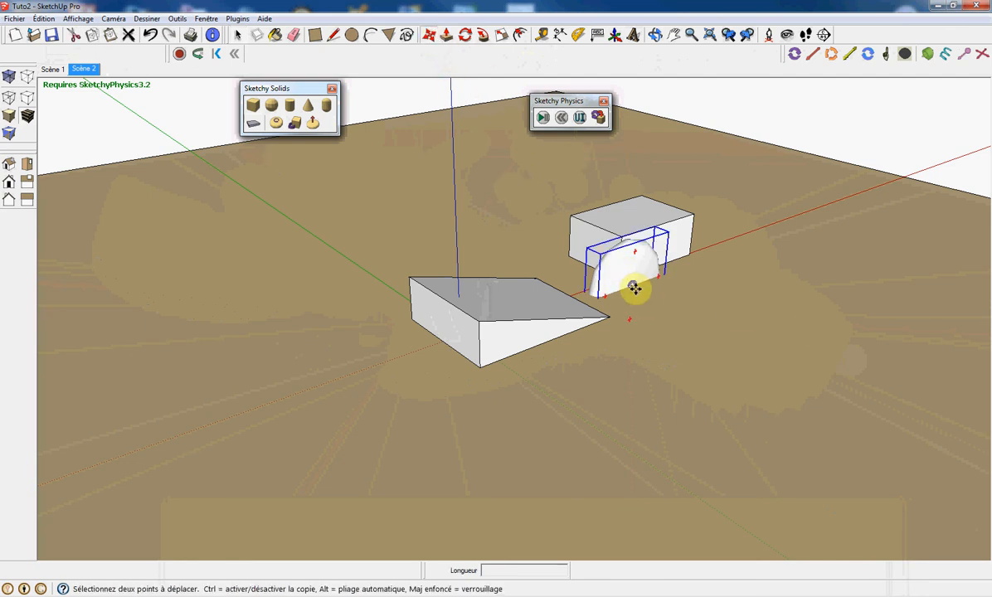
drag(634, 287, 635, 255)
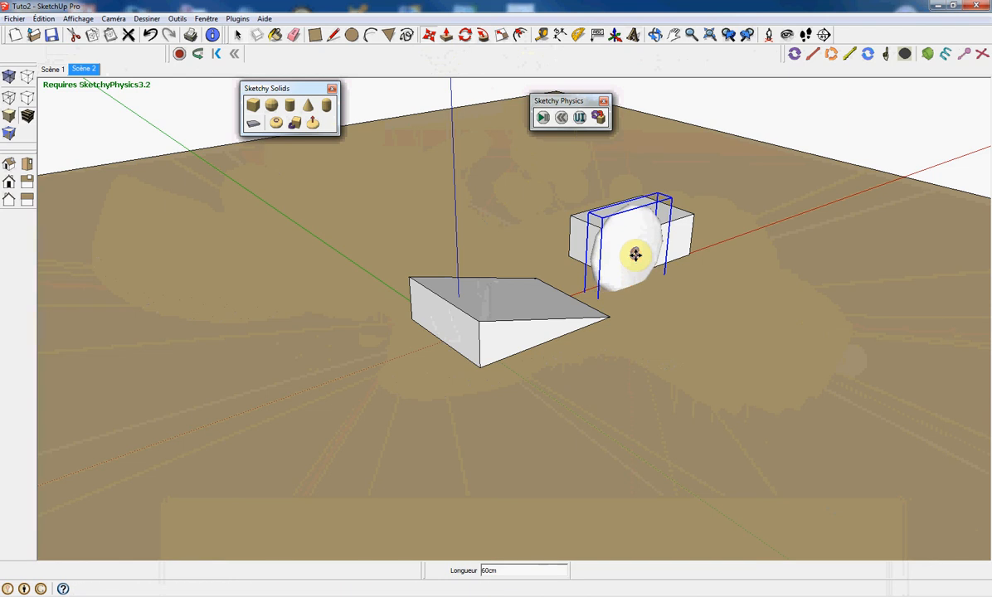
Run the simulation, dragging the wheel around during playback, then reset it.
click(540, 118)
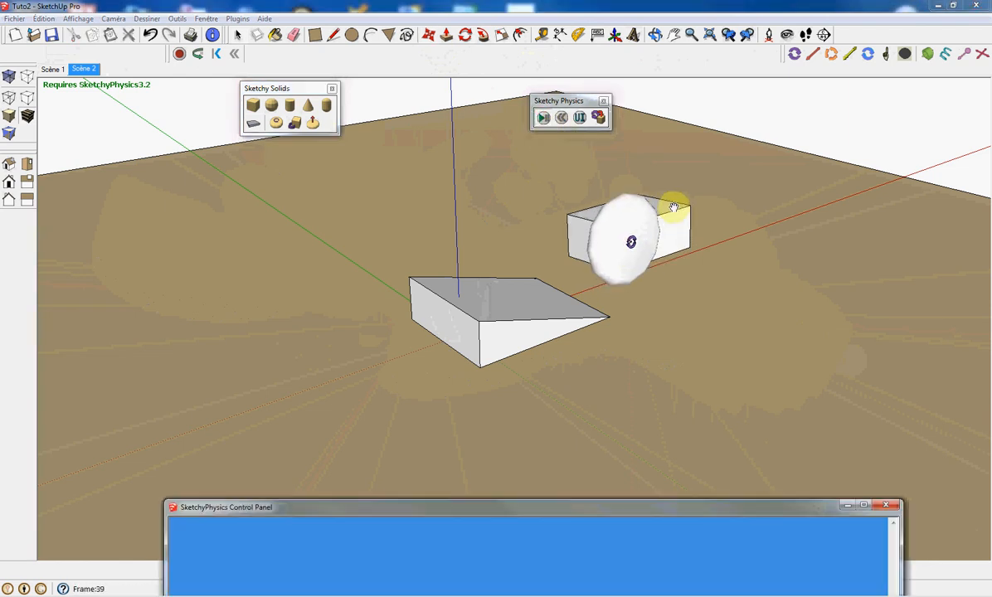
drag(670, 199, 864, 324)
mouse_move(792, 312)
mouse_down()
mouse_move(682, 284)
mouse_move(584, 241)
mouse_up()
click(561, 118)
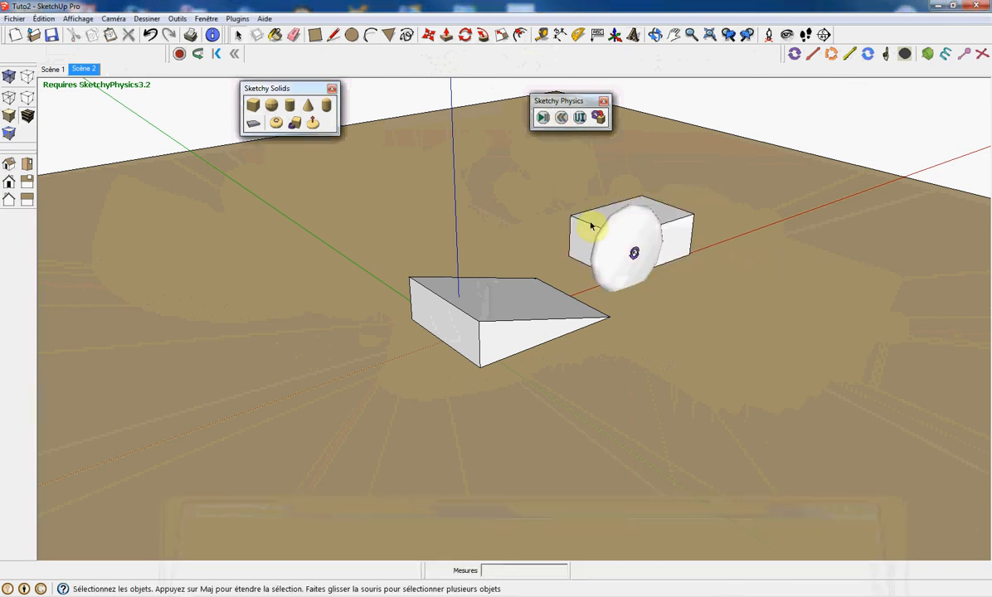
Copy the wheel and place the duplicate against the opposite side of the box, 156cm away.
middle_drag(524, 283, 753, 321)
scroll(580, 232, up, 3)
scroll(572, 207, up, 2)
click(572, 232)
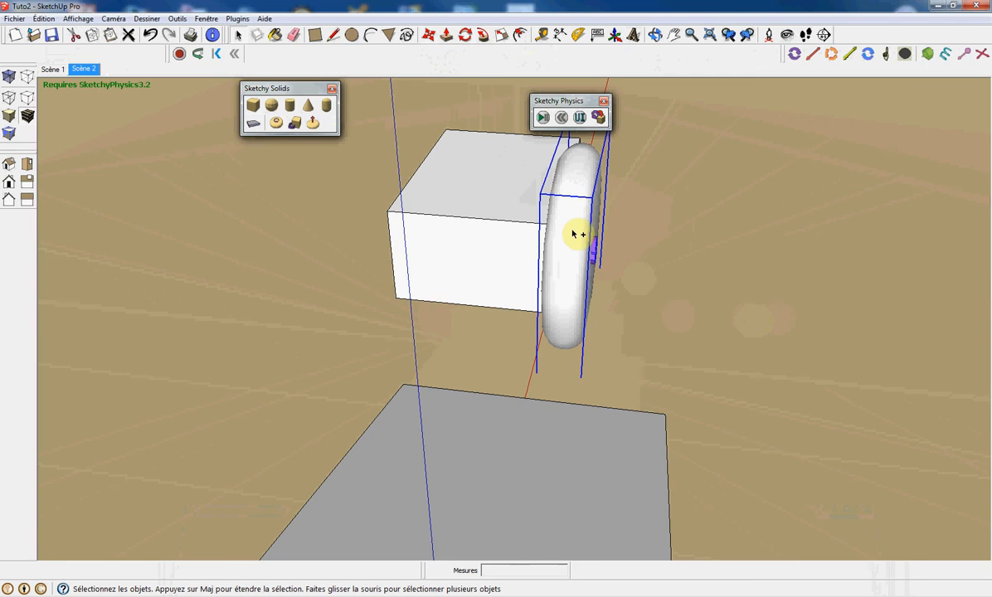
click(45, 19)
click(63, 102)
key(m)
click(578, 256)
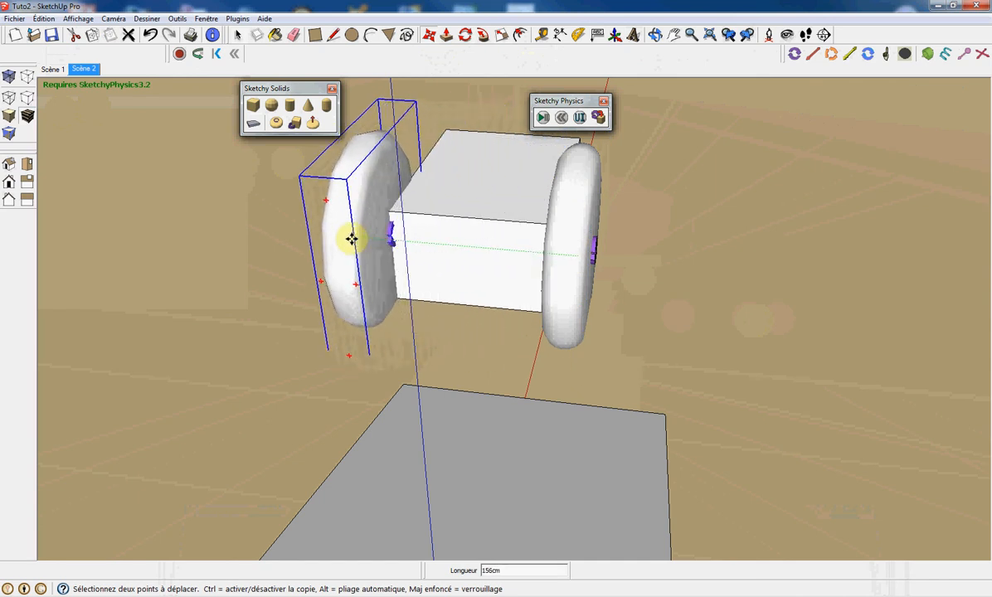
click(351, 238)
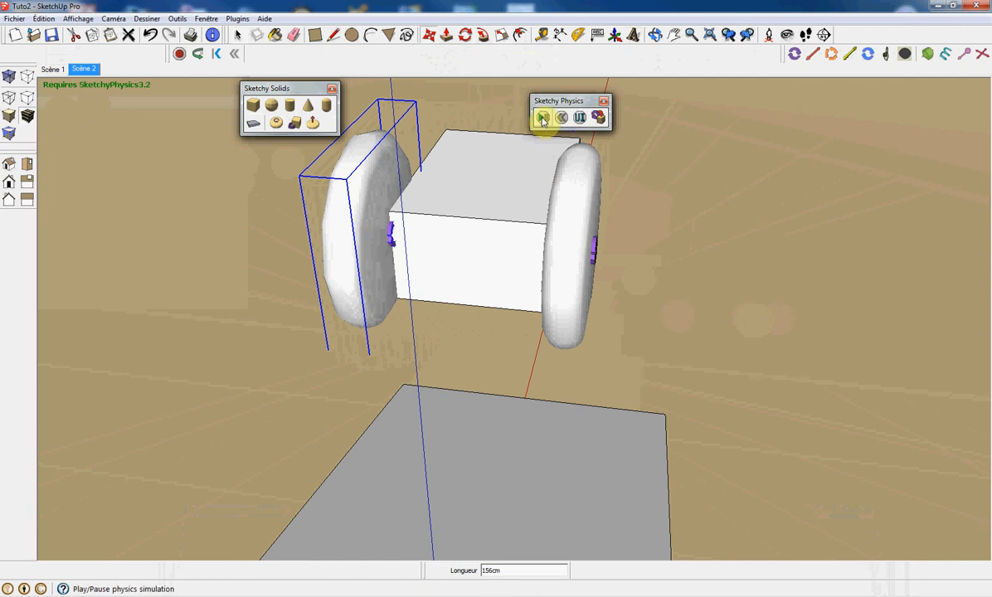
Run and reset the simulation, then delete the copied wheel on the box's other side.
click(542, 119)
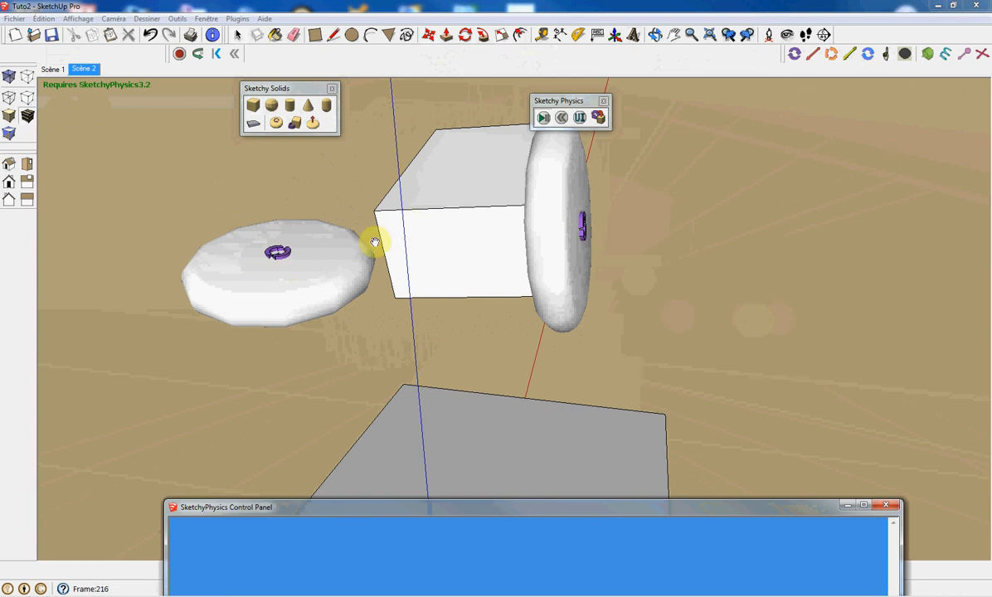
click(560, 120)
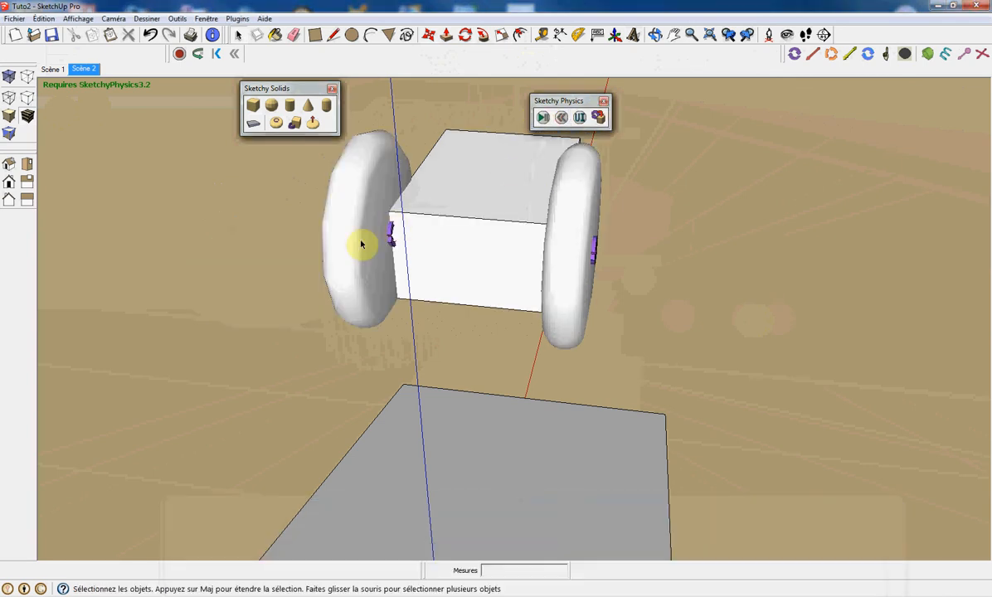
click(354, 251)
key(Delete)
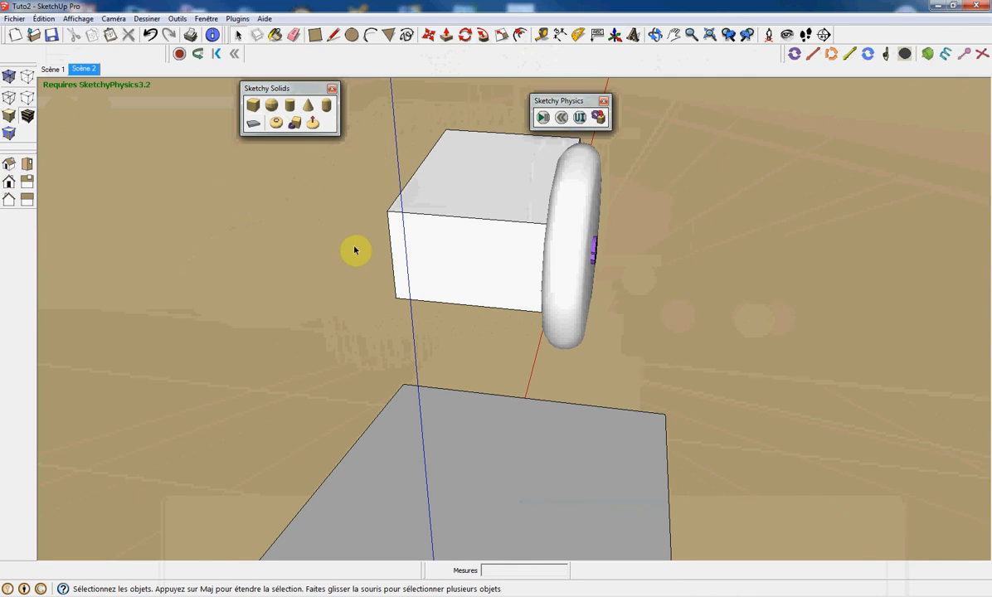
Create a new Sketchy wheel against the box's other side face.
mouse_move(387, 246)
middle_down()
mouse_move(629, 233)
mouse_move(370, 237)
mouse_move(388, 248)
mouse_move(514, 221)
mouse_move(452, 217)
middle_up()
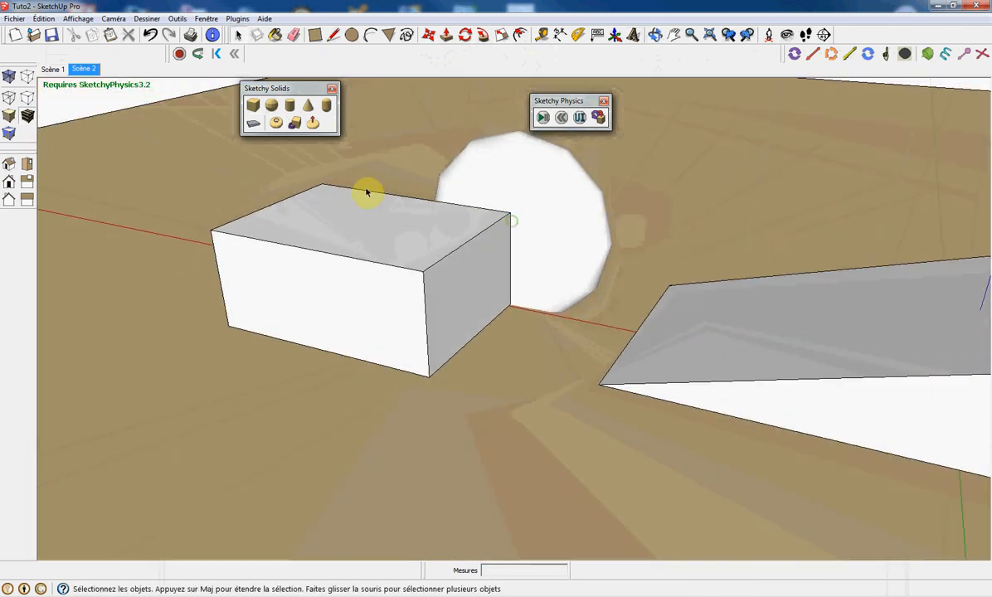
click(277, 123)
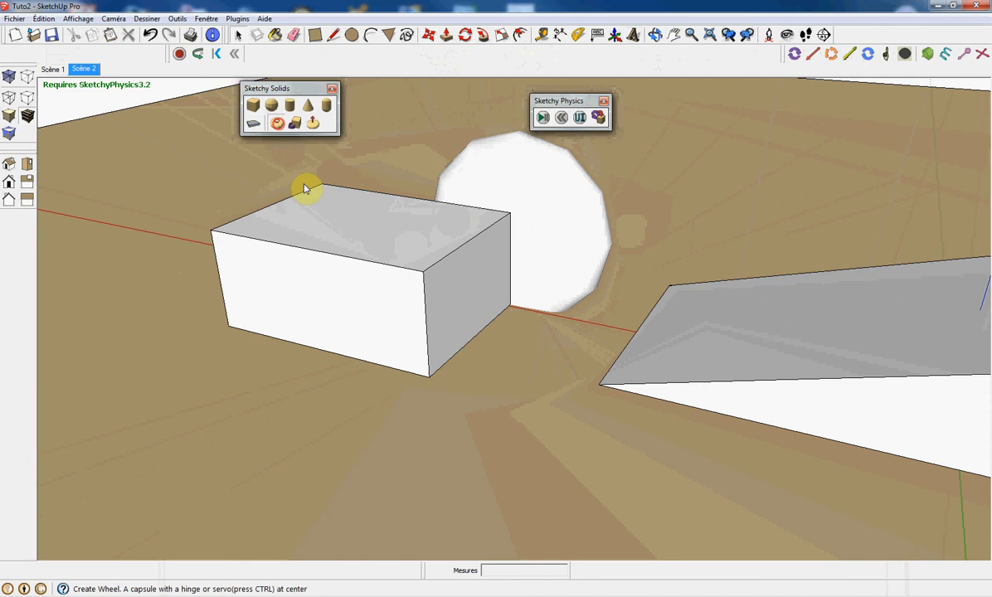
click(425, 377)
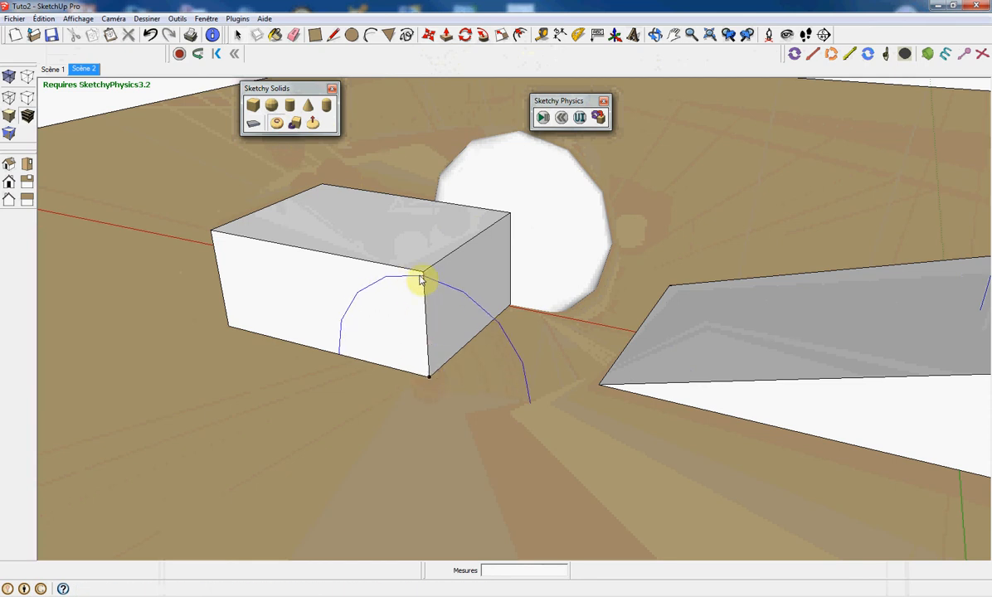
click(420, 280)
click(405, 290)
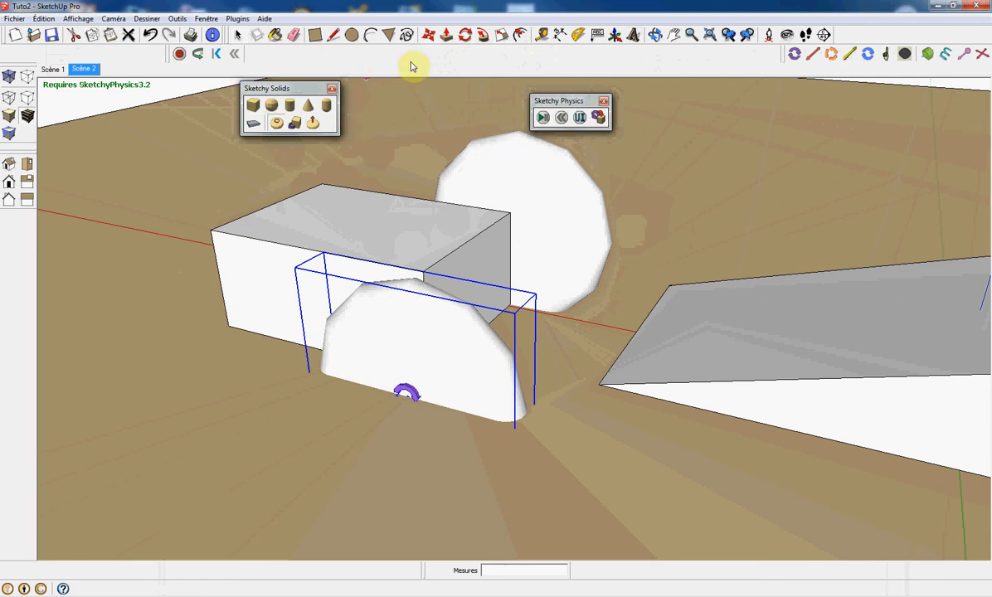
Move the new wheel upward so it lines up with the opposite wheel.
click(428, 34)
drag(406, 393, 401, 318)
middle_drag(562, 308, 214, 294)
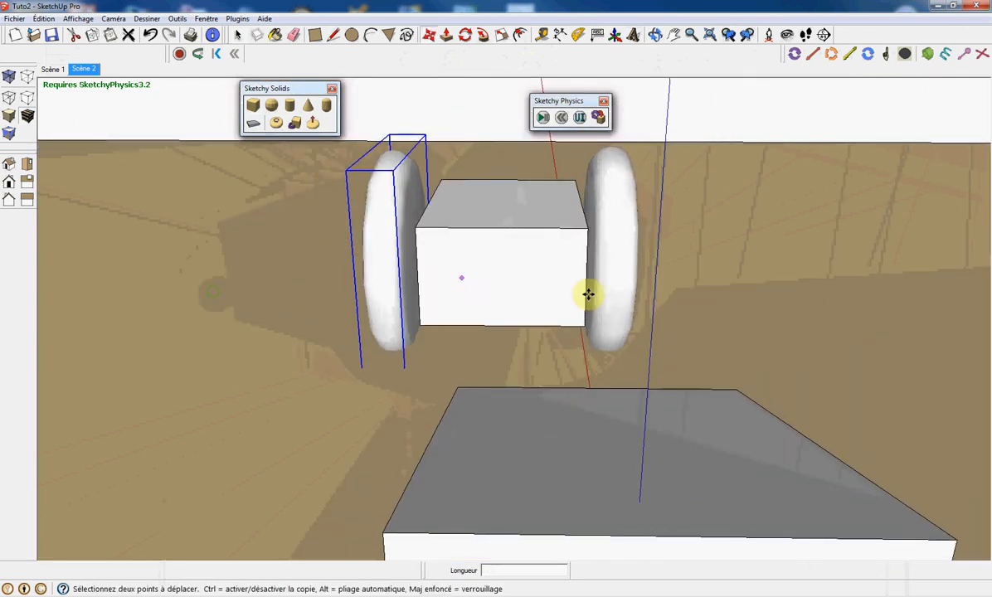
mouse_move(680, 297)
middle_down()
mouse_move(274, 322)
mouse_move(492, 215)
middle_up()
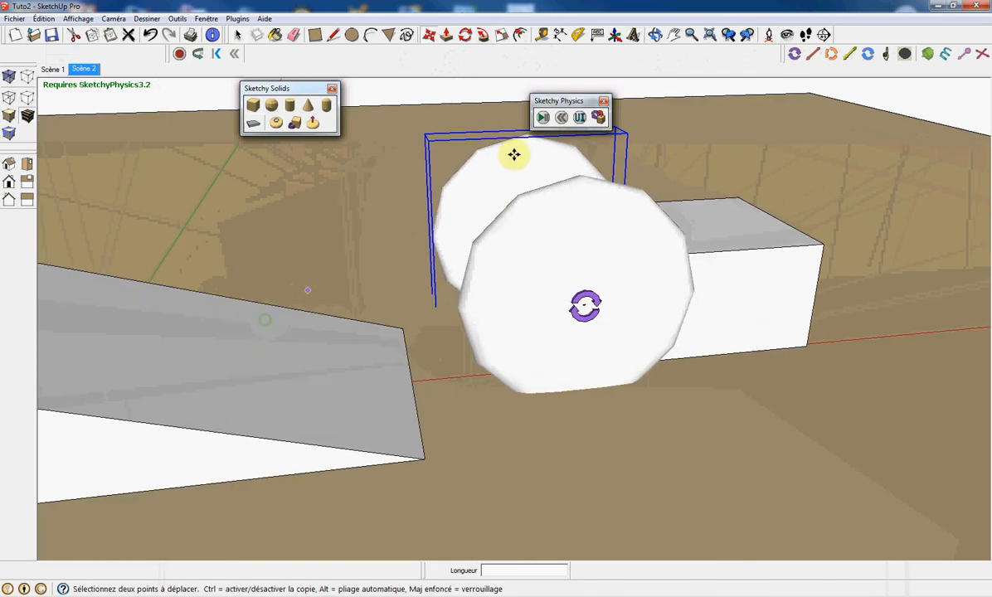
Run the simulation, dragging the vehicle during playback, then reset it.
click(542, 118)
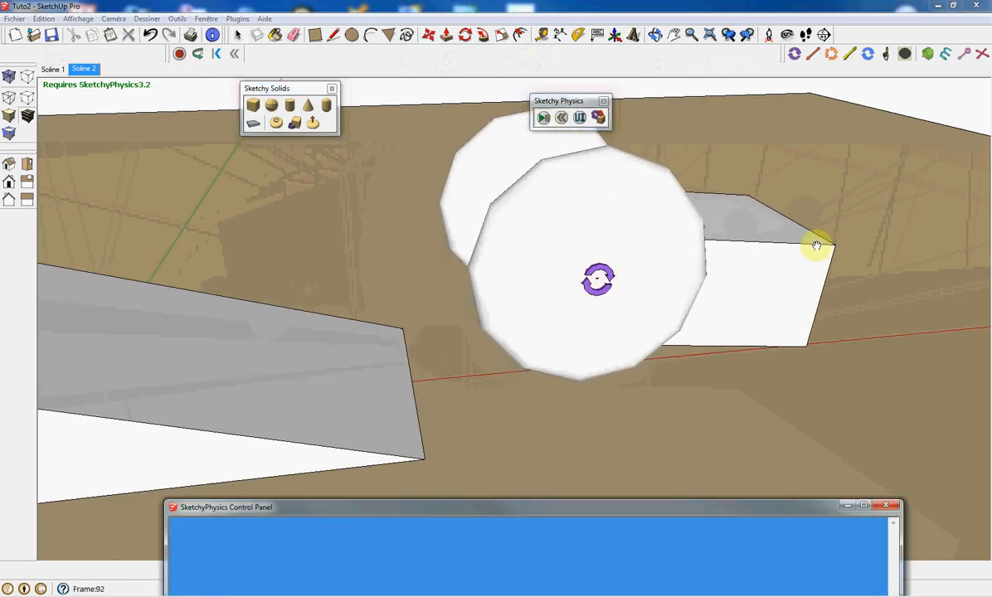
mouse_move(800, 220)
mouse_down()
mouse_move(860, 244)
mouse_move(867, 266)
mouse_move(780, 270)
mouse_move(732, 210)
mouse_move(369, 218)
mouse_up()
click(560, 117)
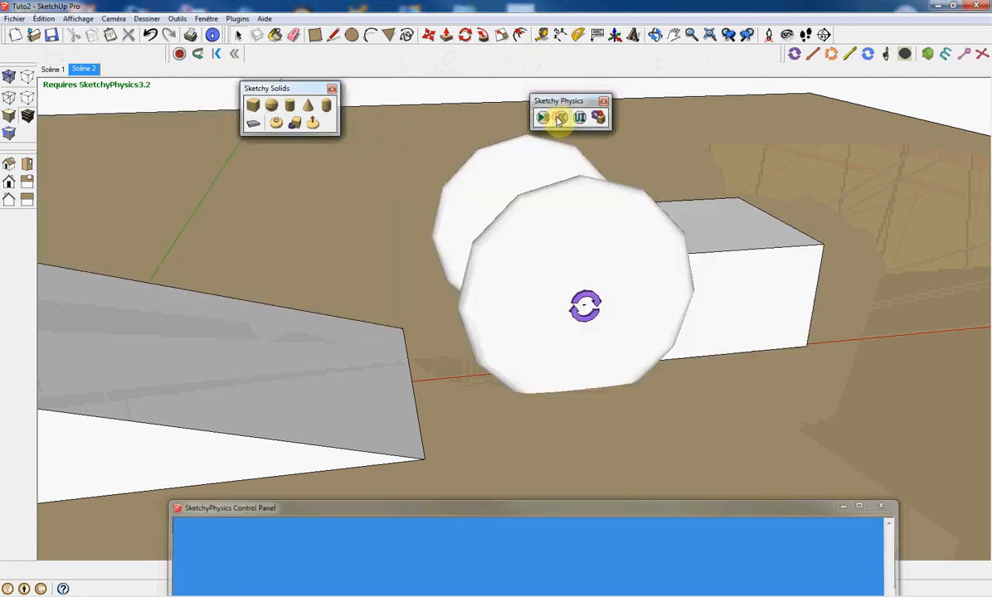
Select the box and both wheels together and delete them.
scroll(398, 257, down, 5)
middle_drag(531, 304, 487, 338)
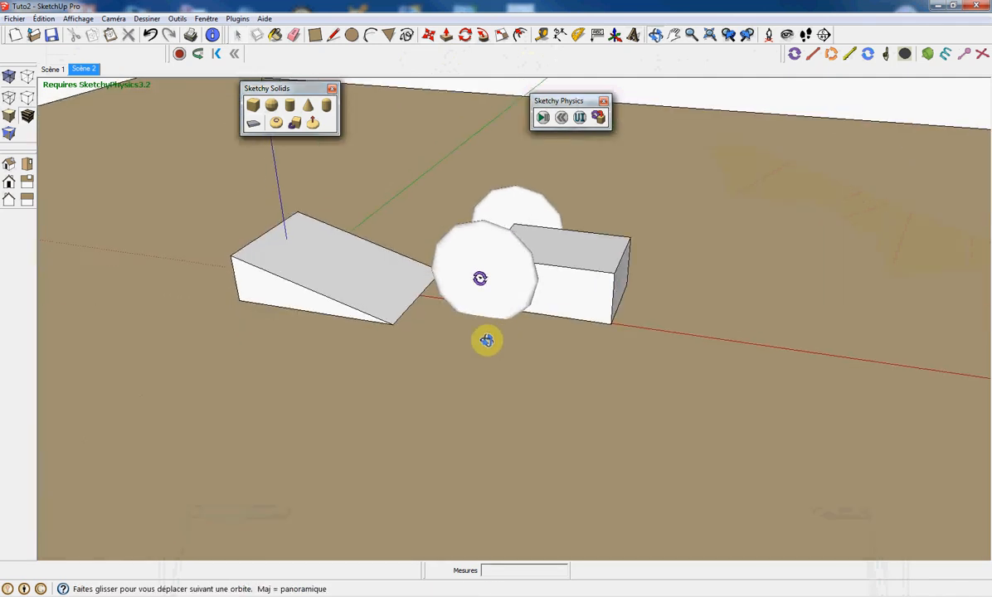
drag(417, 168, 678, 367)
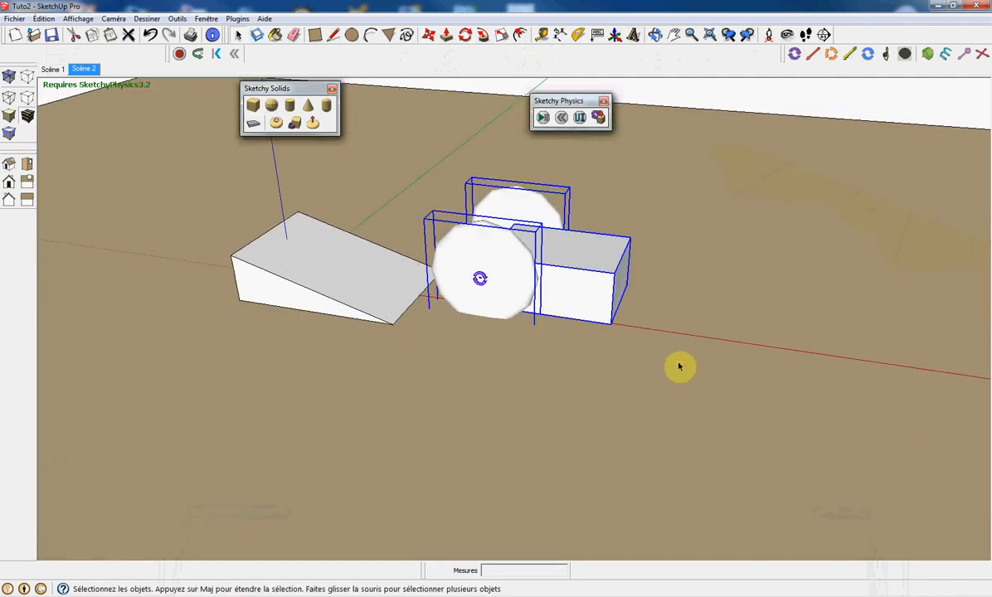
key(Delete)
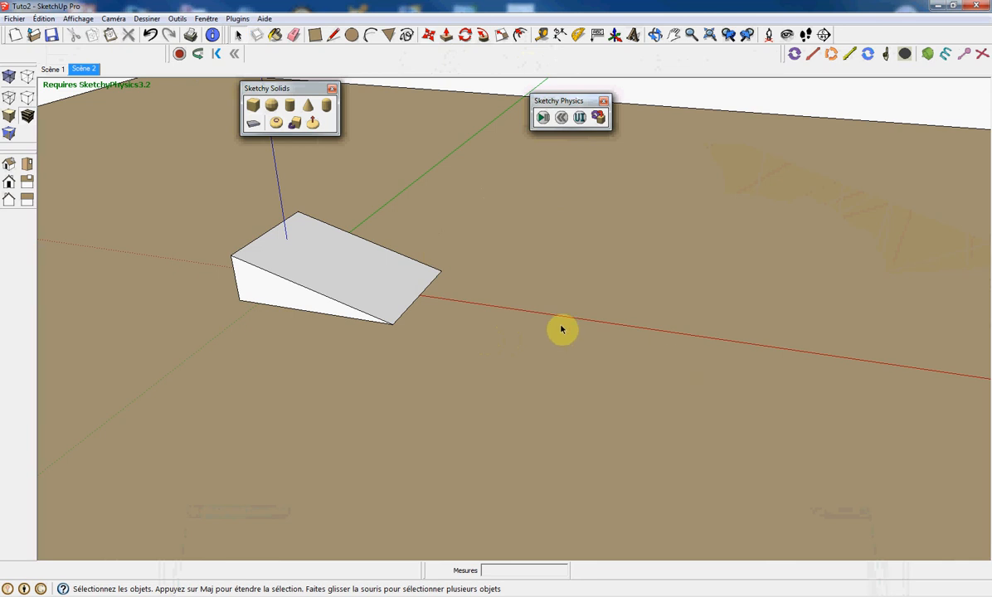
Create a new Sketchy Solids box beside the ramp's lower end.
click(298, 125)
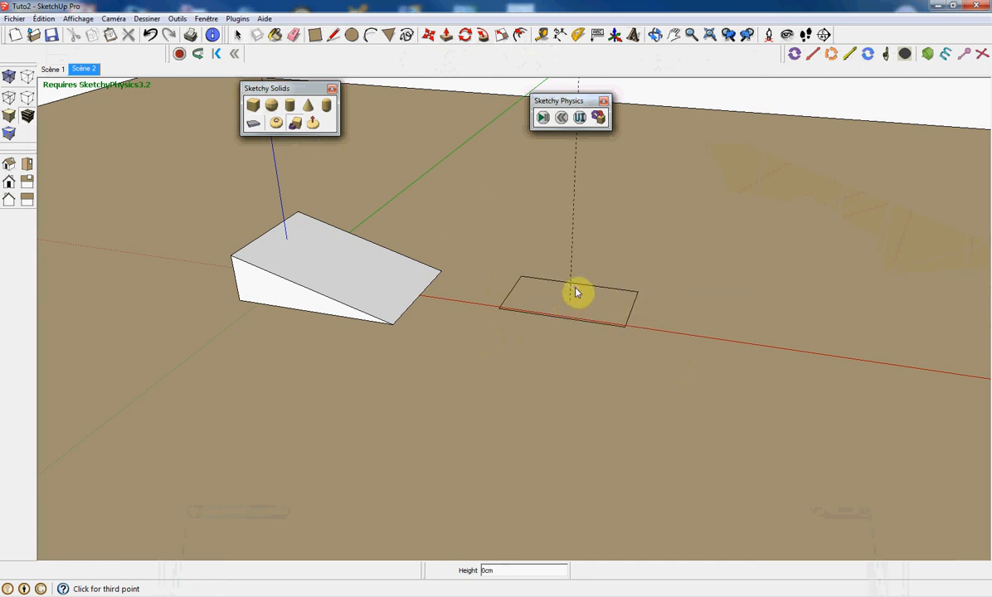
click(571, 267)
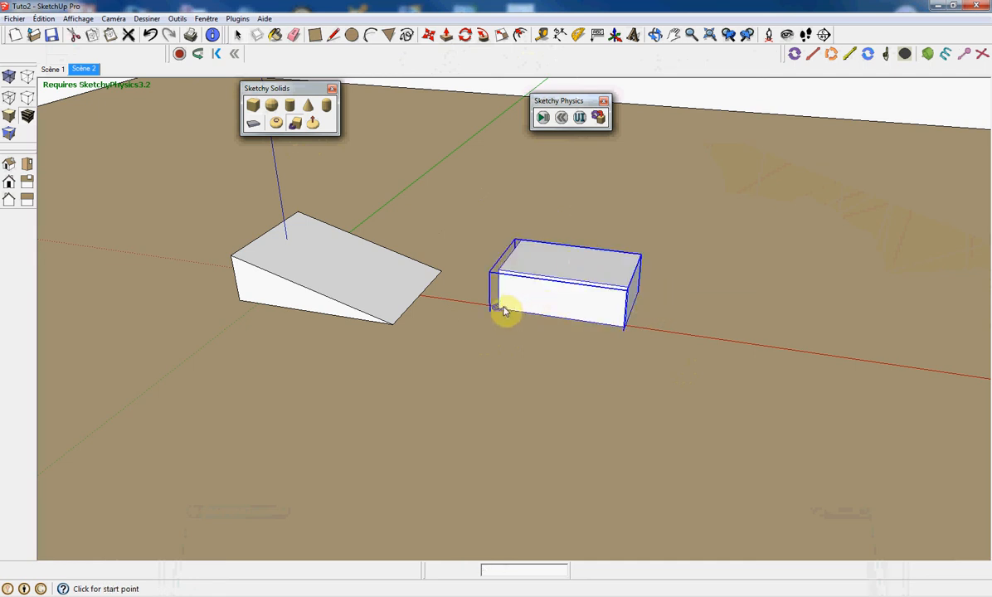
Run the simulation, dragging the box onto the ramp and back, then reset it.
click(542, 117)
drag(622, 319, 350, 253)
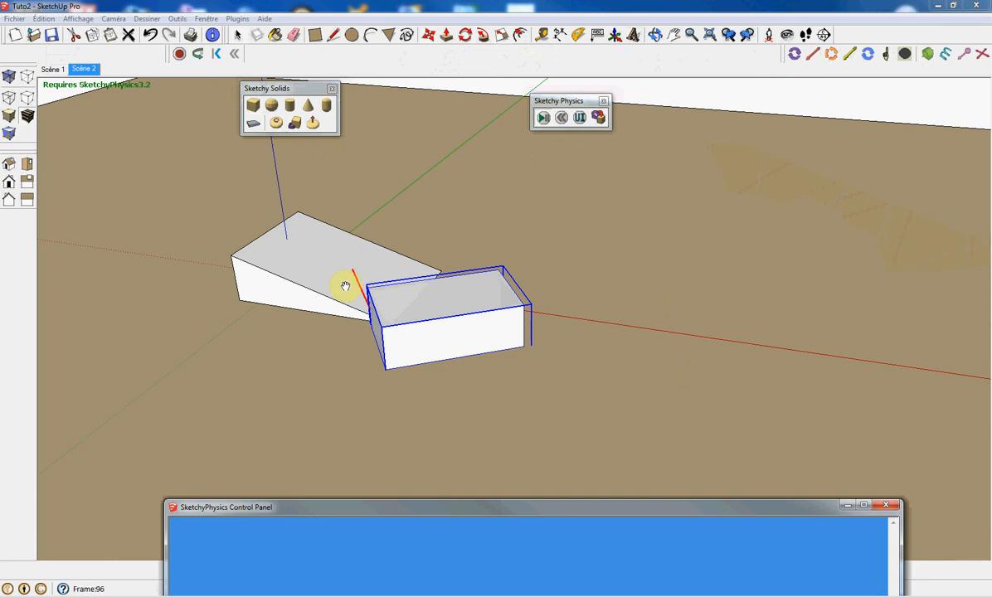
mouse_move(348, 298)
mouse_down()
mouse_move(394, 354)
mouse_move(615, 294)
mouse_move(562, 222)
mouse_move(394, 288)
mouse_move(593, 241)
mouse_move(635, 374)
mouse_move(385, 412)
mouse_move(540, 408)
mouse_up()
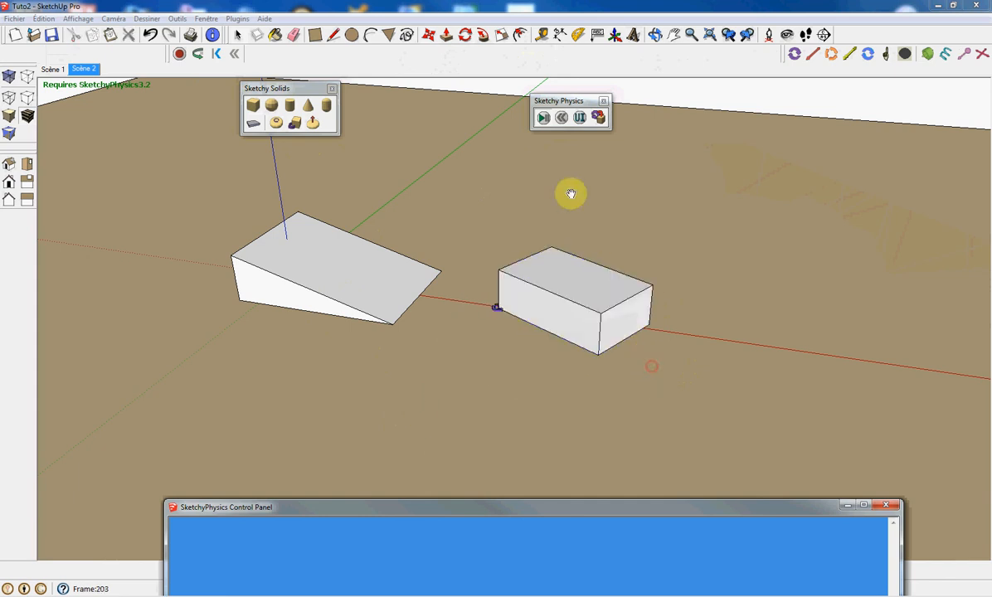
click(562, 119)
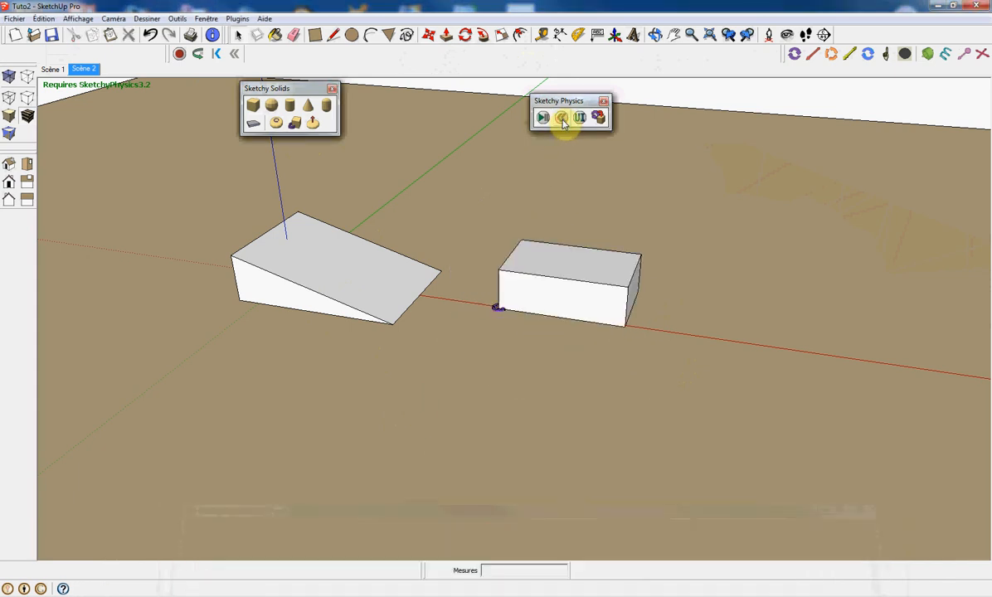
Draw a second Sketchy Solids box butted against the far end of the existing box.
click(294, 122)
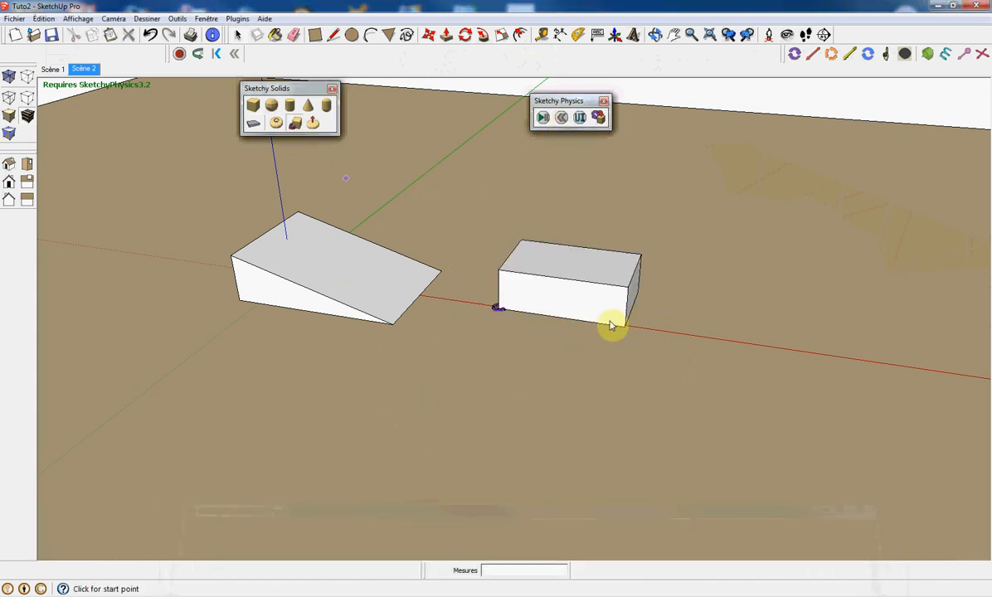
middle_drag(657, 325, 616, 345)
scroll(611, 345, up, 4)
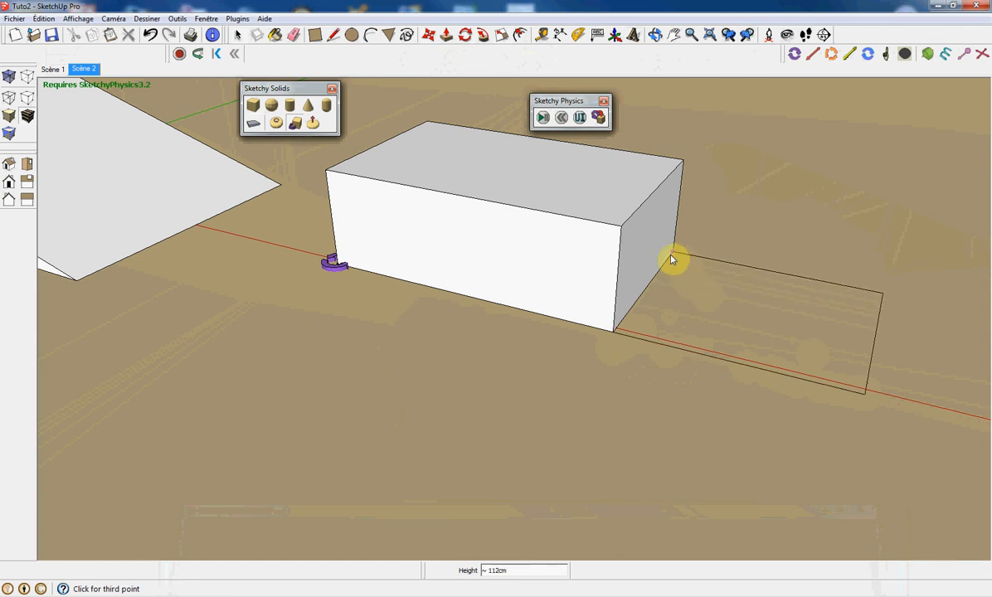
click(648, 211)
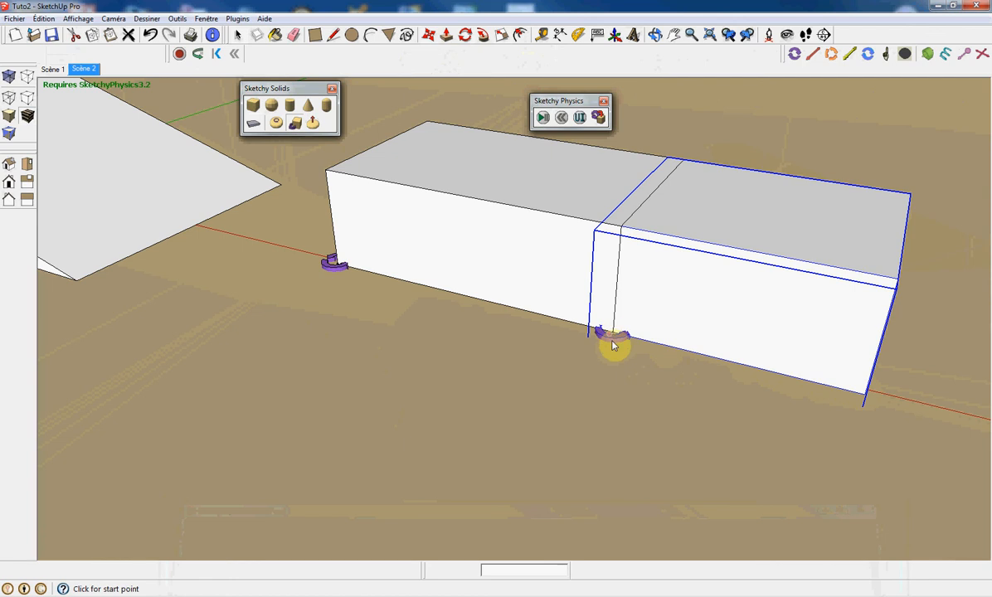
Run the simulation, dragging the joined boxes during playback, then reset it.
click(542, 118)
mouse_move(864, 287)
mouse_down()
mouse_move(819, 315)
mouse_move(671, 337)
mouse_move(695, 271)
mouse_move(673, 199)
mouse_move(670, 231)
mouse_move(702, 305)
mouse_move(727, 328)
mouse_move(782, 334)
mouse_move(809, 262)
mouse_move(720, 203)
mouse_move(704, 206)
mouse_move(757, 217)
mouse_move(762, 278)
mouse_move(720, 268)
mouse_move(801, 219)
mouse_move(879, 258)
mouse_move(761, 345)
mouse_move(642, 325)
mouse_move(720, 231)
mouse_move(862, 248)
mouse_up()
click(560, 118)
scroll(328, 286, down, 4)
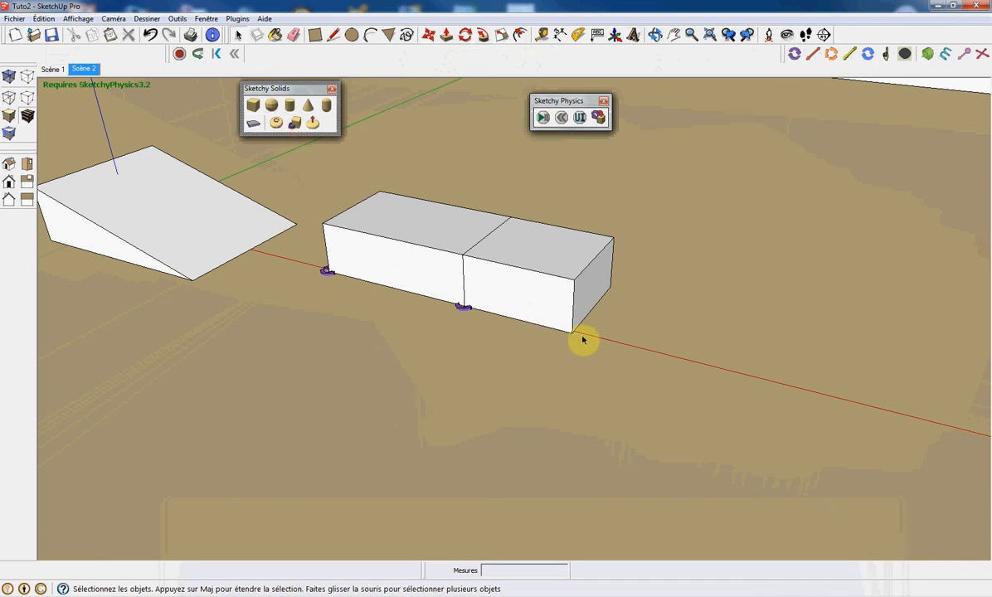
Add a third Sketchy Solids box about 50 cm tall at the end of the row.
click(295, 123)
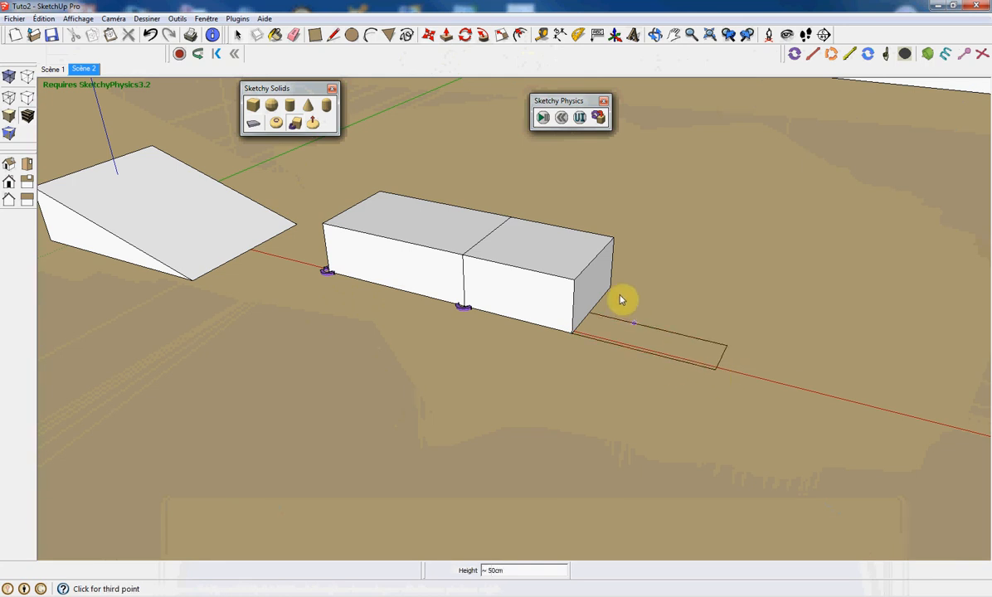
click(583, 277)
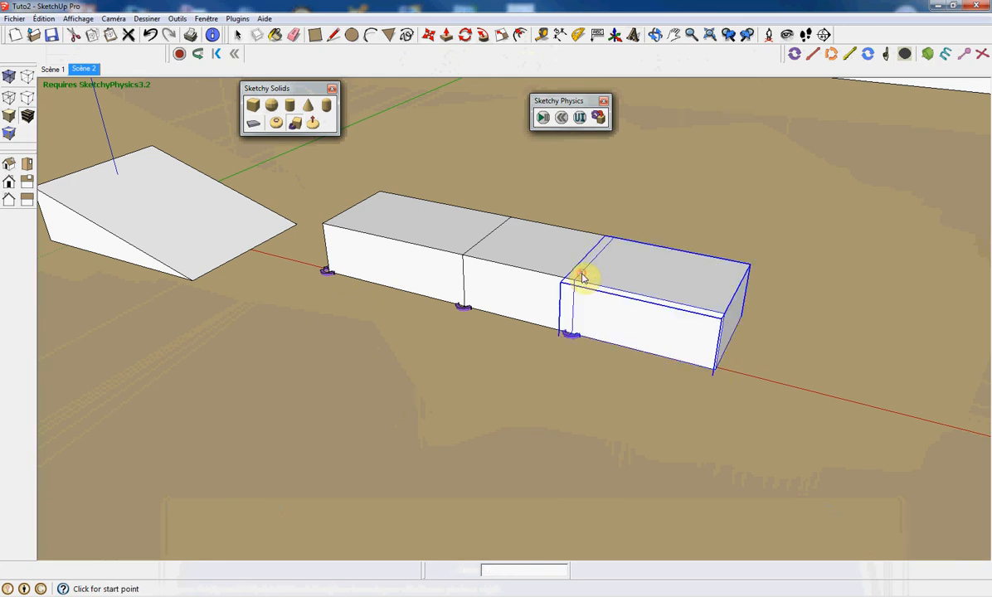
Run the simulation, dragging the end box to scatter the row, then reset it.
click(541, 119)
drag(709, 311, 806, 224)
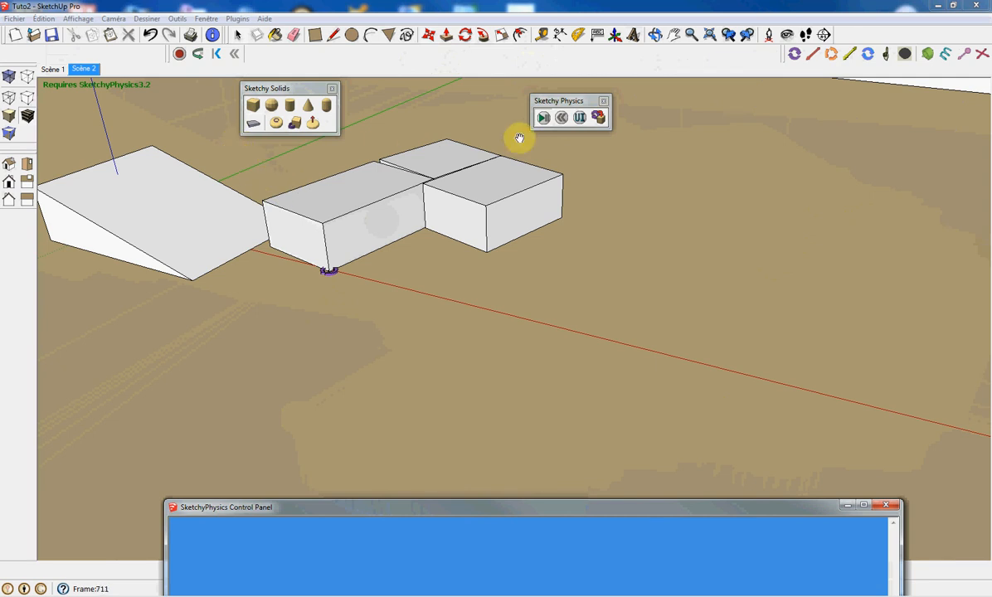
click(563, 119)
Window-select all the boxes, leaving the ramp out, and delete them.
drag(289, 164, 830, 421)
key(Delete)
Create a new Sketchy Solids box on the red axis beyond the ramp.
click(259, 111)
click(411, 294)
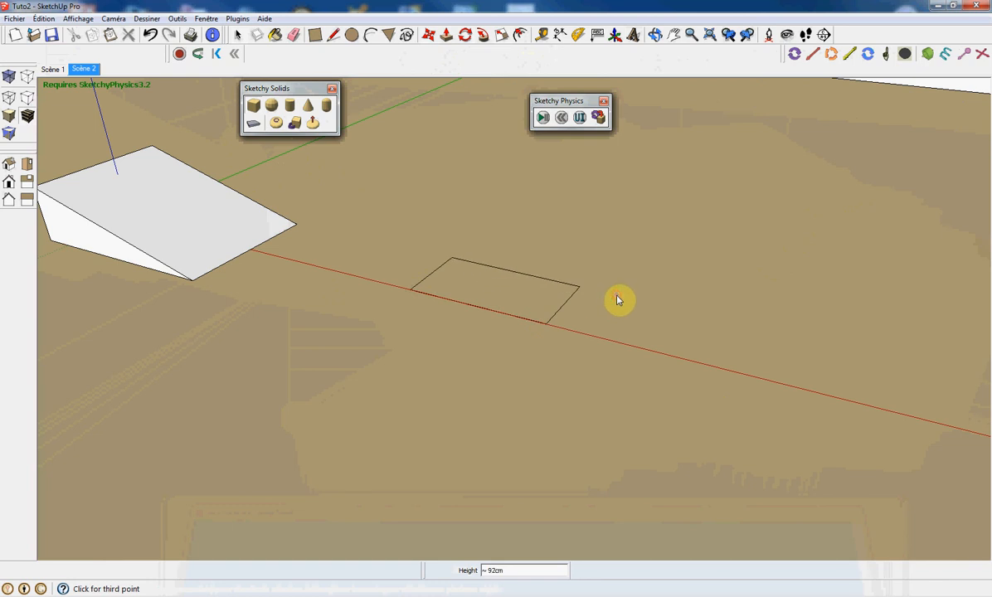
click(495, 242)
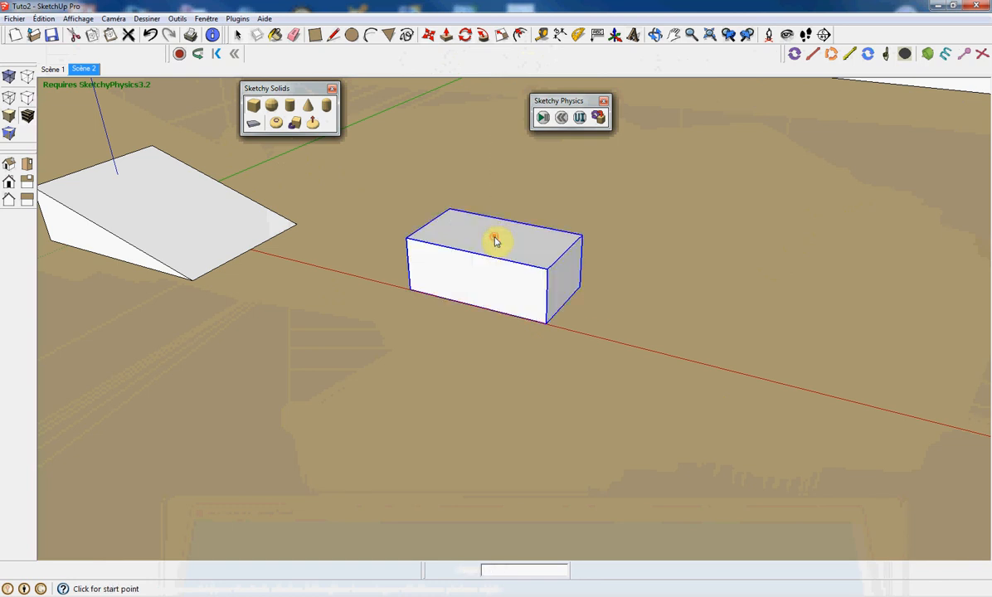
Add a Sketchy wheel solid centred on the box's end face.
click(312, 124)
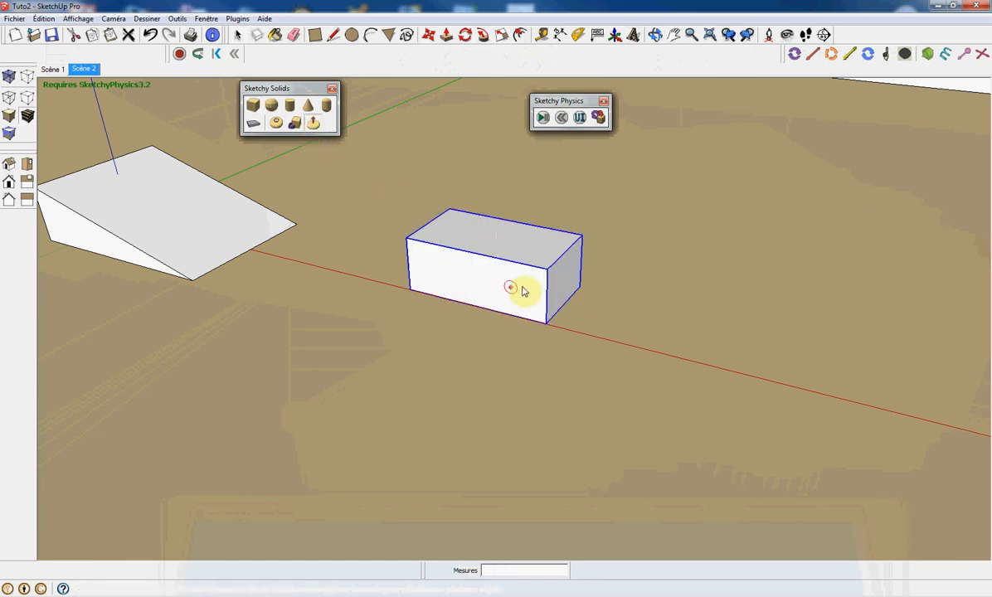
click(546, 278)
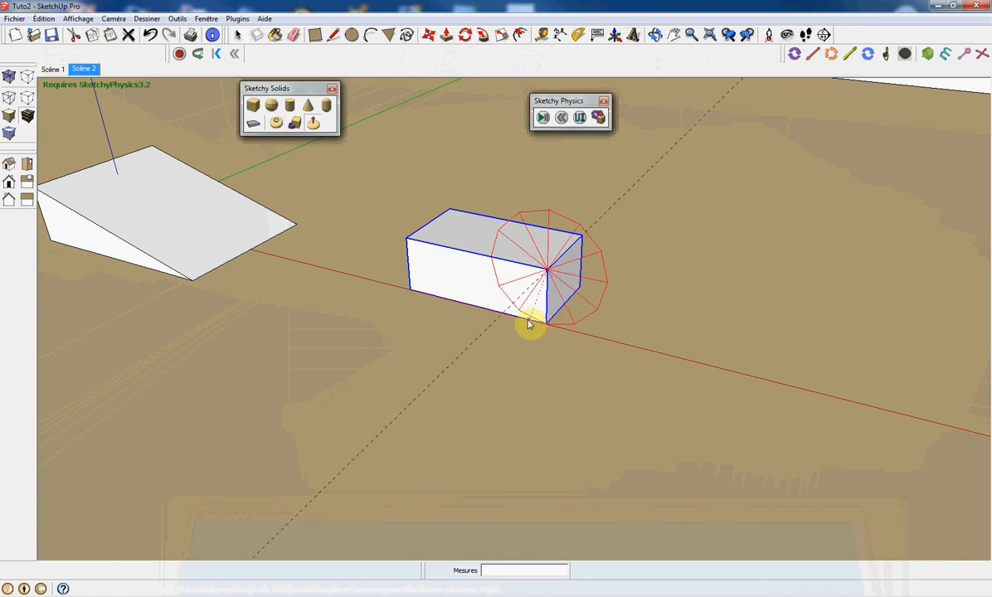
middle_drag(529, 325, 350, 361)
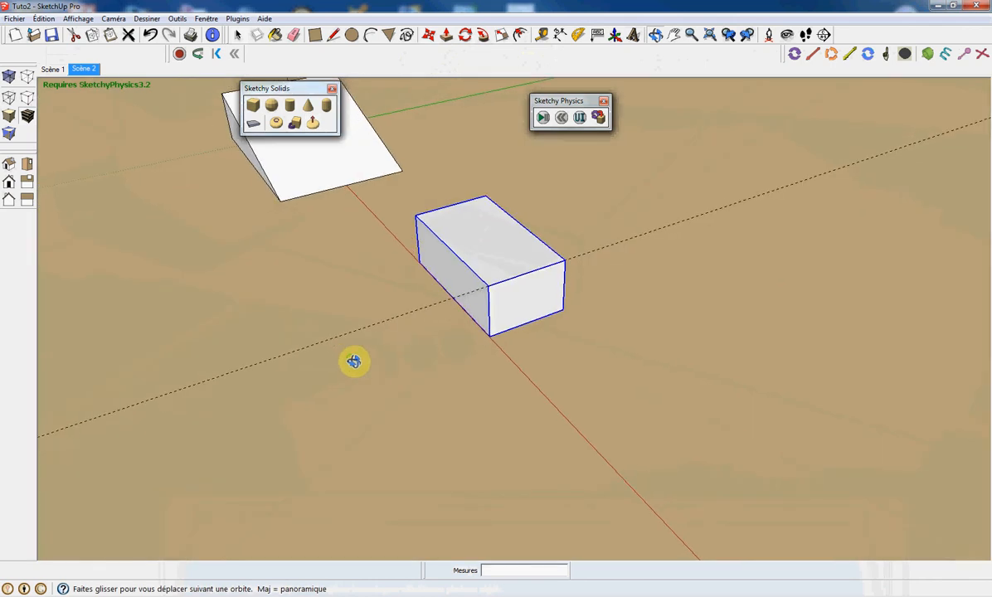
click(442, 309)
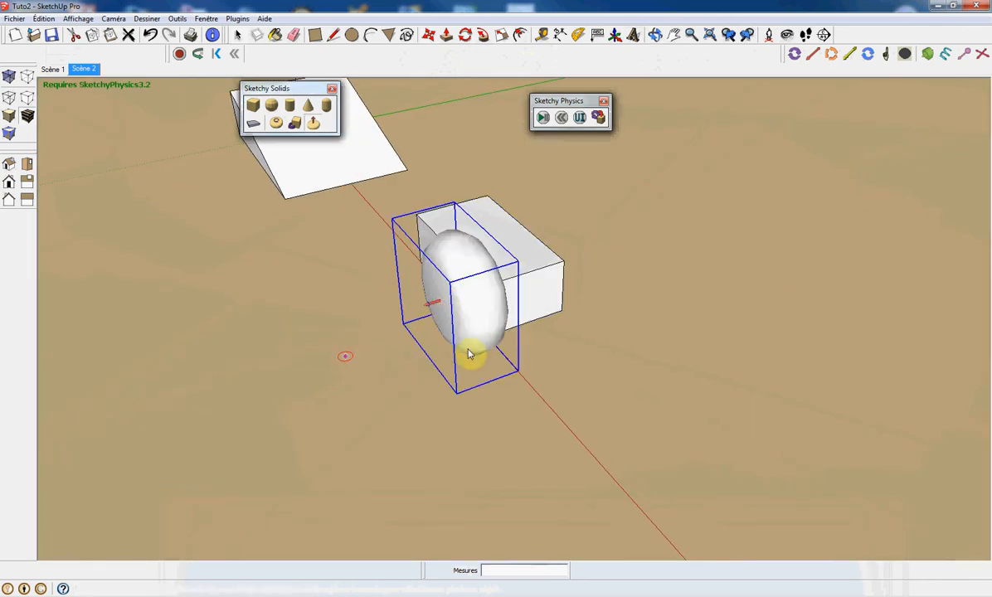
Run the simulation, dragging the box and wheel around during playback.
click(541, 120)
mouse_move(476, 204)
mouse_down()
mouse_move(525, 192)
mouse_move(621, 202)
mouse_up()
drag(625, 202, 325, 195)
drag(506, 205, 710, 269)
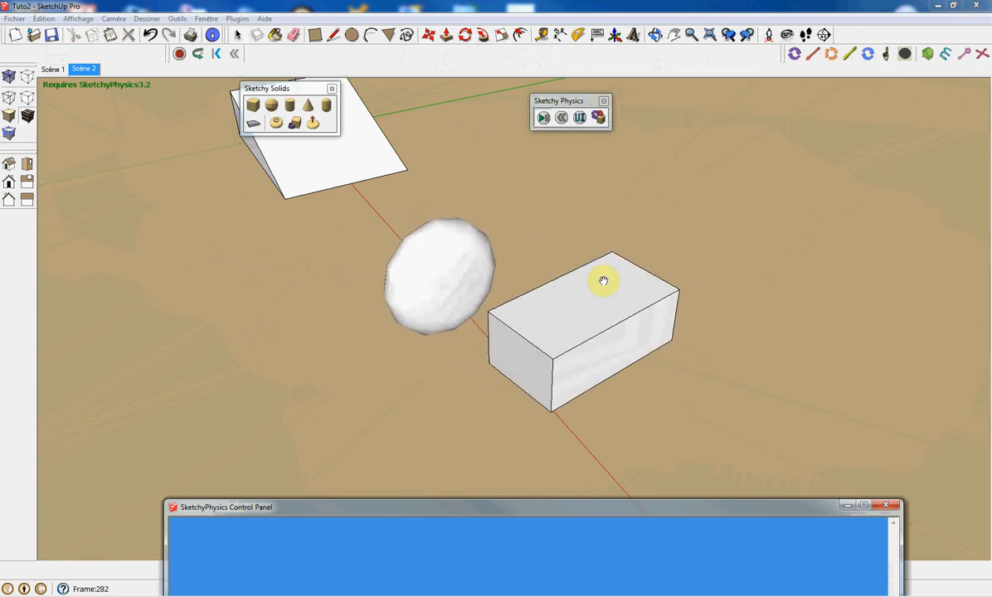
drag(549, 310, 656, 224)
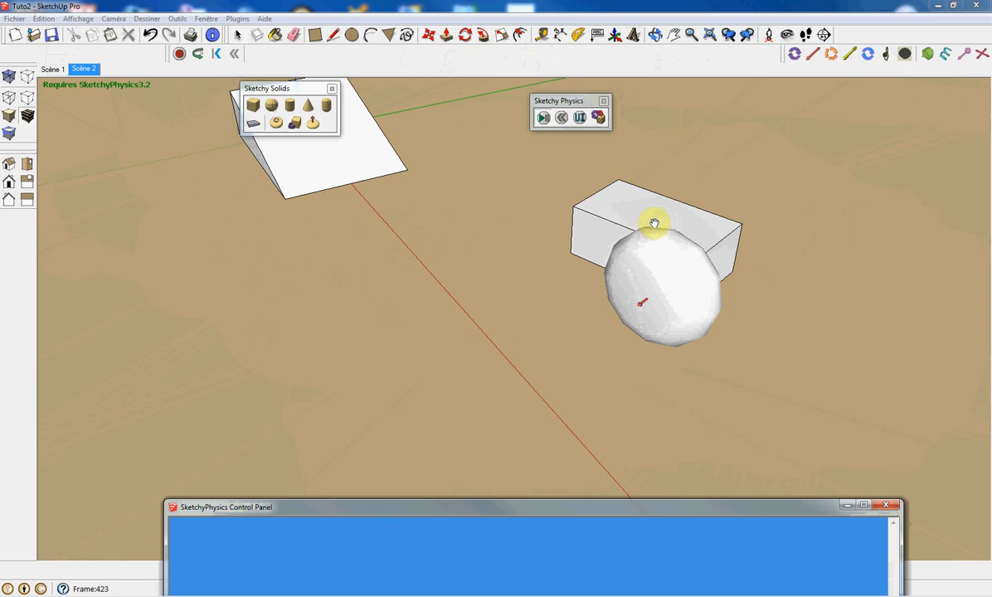